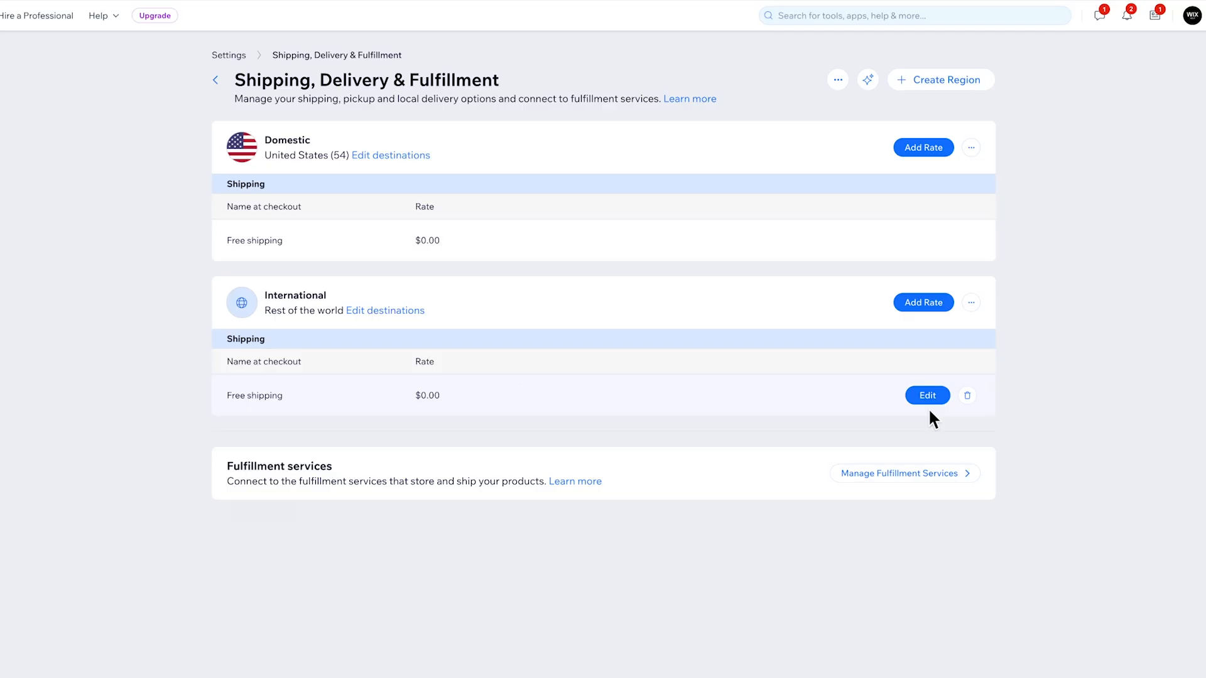
Step: Create a shipping region named Europe with Germany, France and Spain as its destinations
{"action": "left_click", "coordinate": [914, 82]}
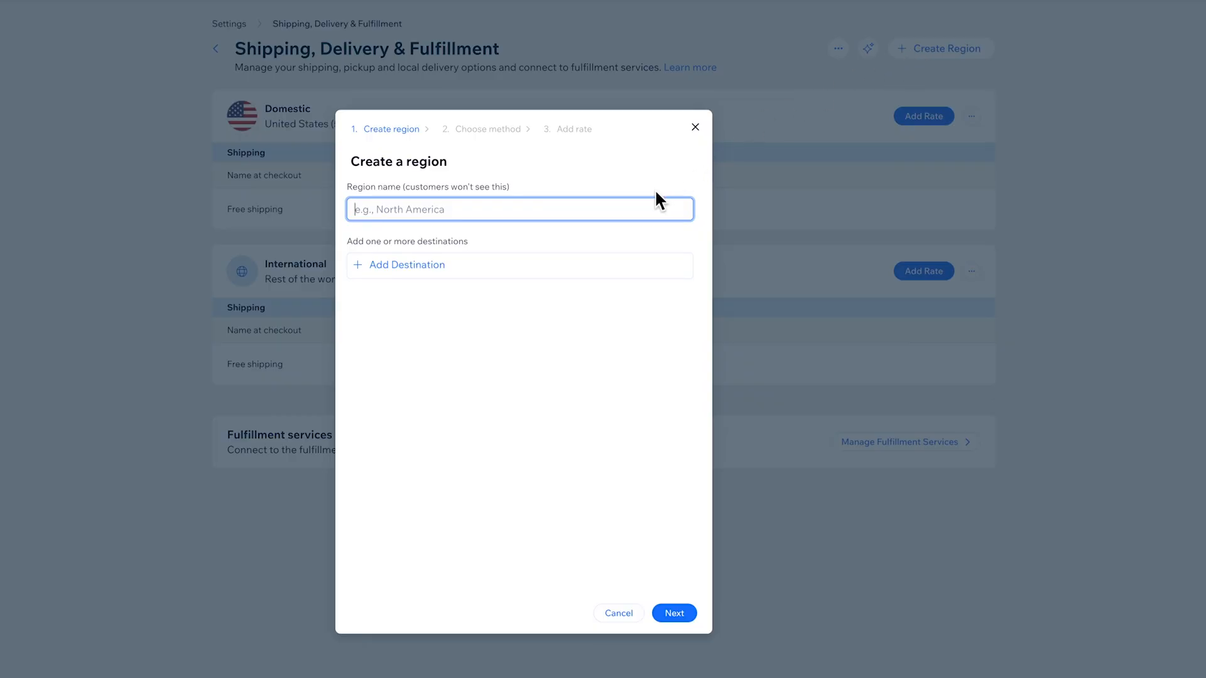
{"action": "type", "text": "Europe"}
{"action": "left_click", "coordinate": [496, 262]}
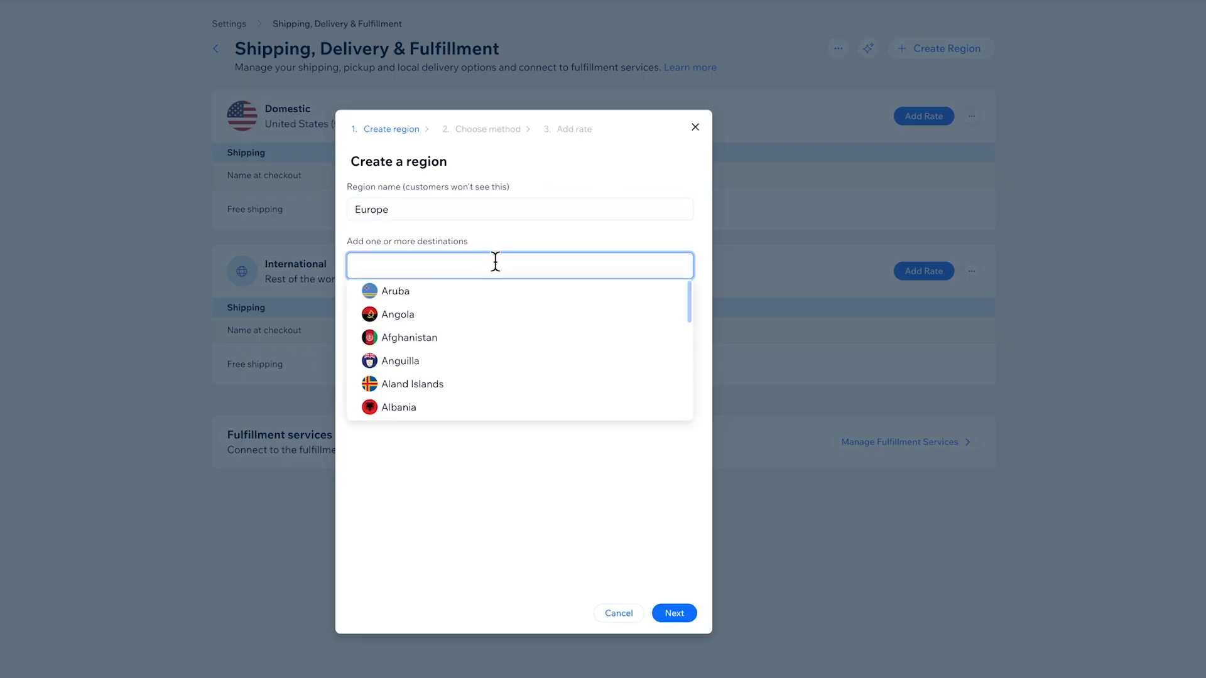
{"action": "type", "text": "German"}
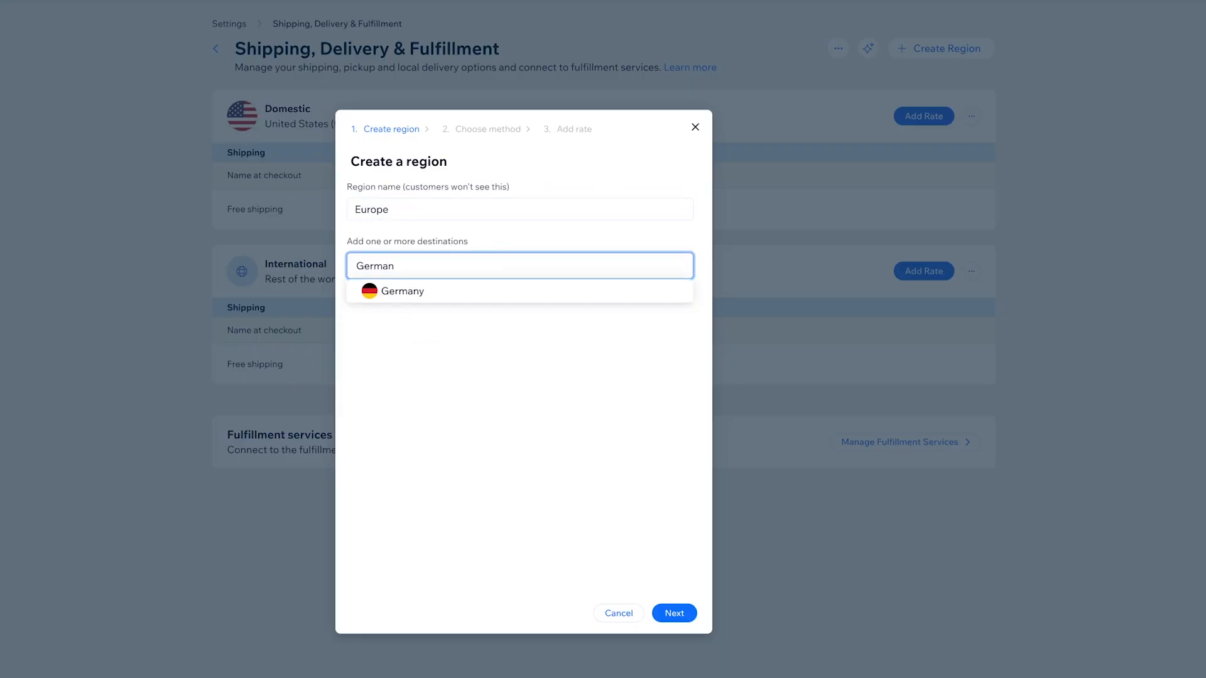
{"action": "left_click", "coordinate": [492, 293]}
{"action": "type", "text": "France"}
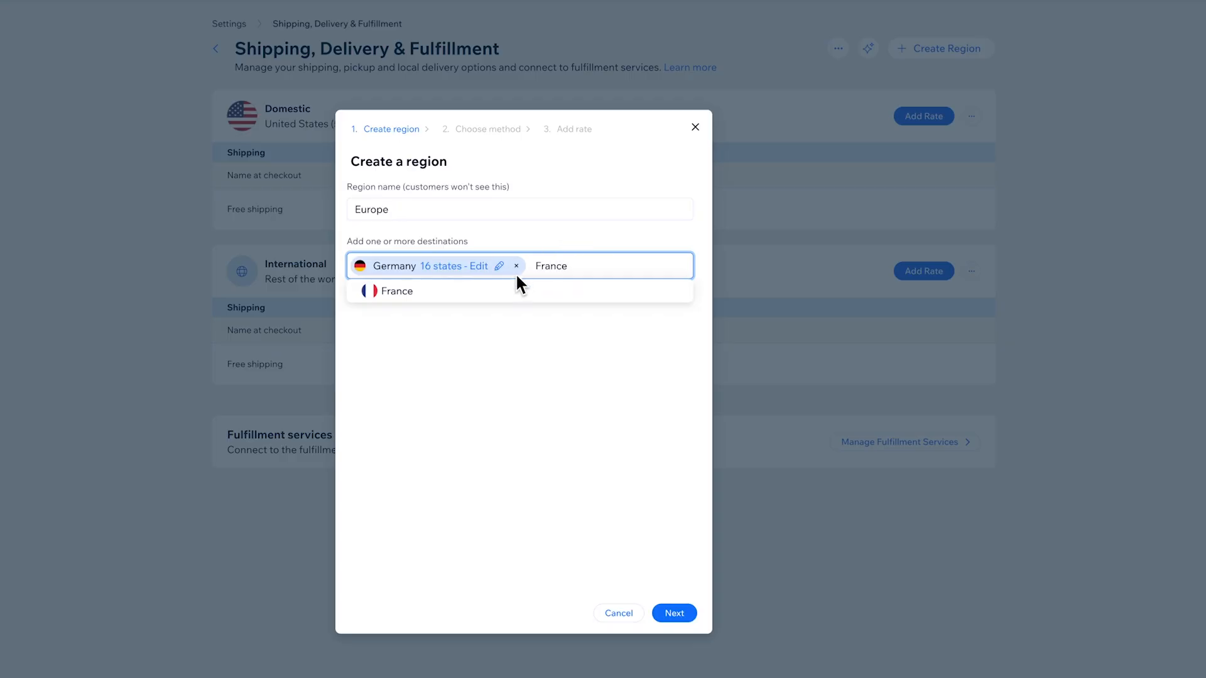
{"action": "left_click", "coordinate": [516, 289]}
{"action": "type", "text": "Spain"}
{"action": "left_click", "coordinate": [538, 315]}
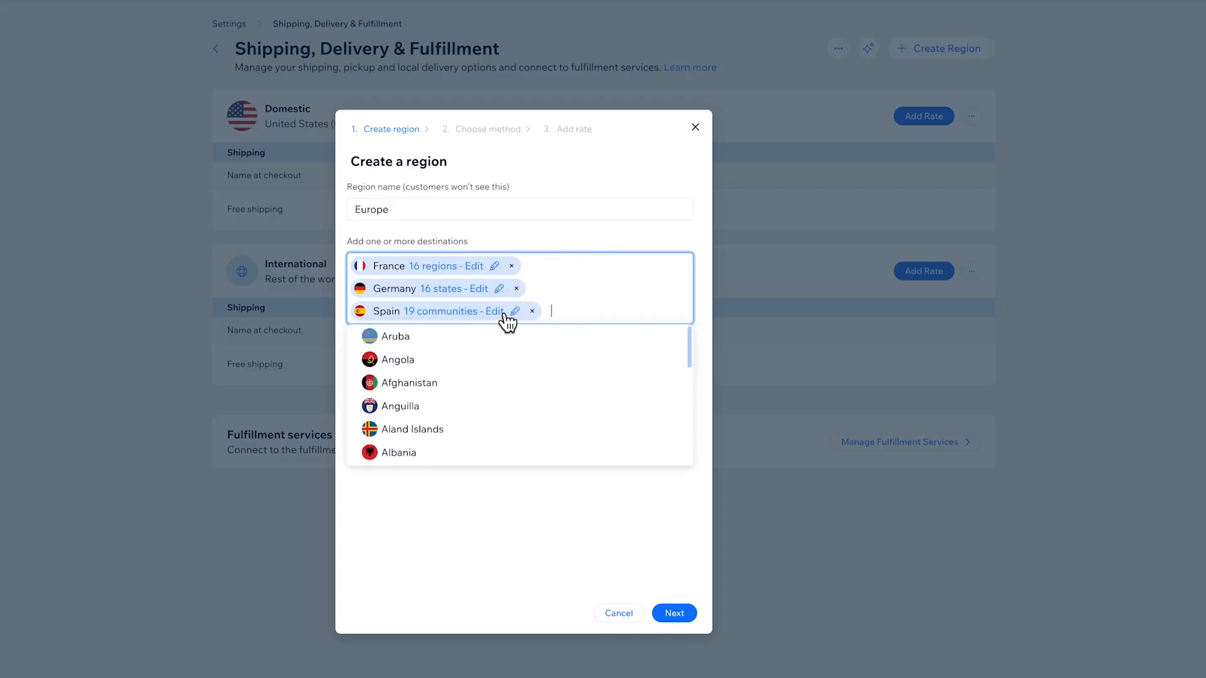
Step: Review Spain's communities with all of them kept selected, and continue the Europe region to the delivery method choice
{"action": "left_click", "coordinate": [502, 314]}
{"action": "scroll", "coordinate": [500, 317], "scroll_direction": "down", "scroll_amount": 5}
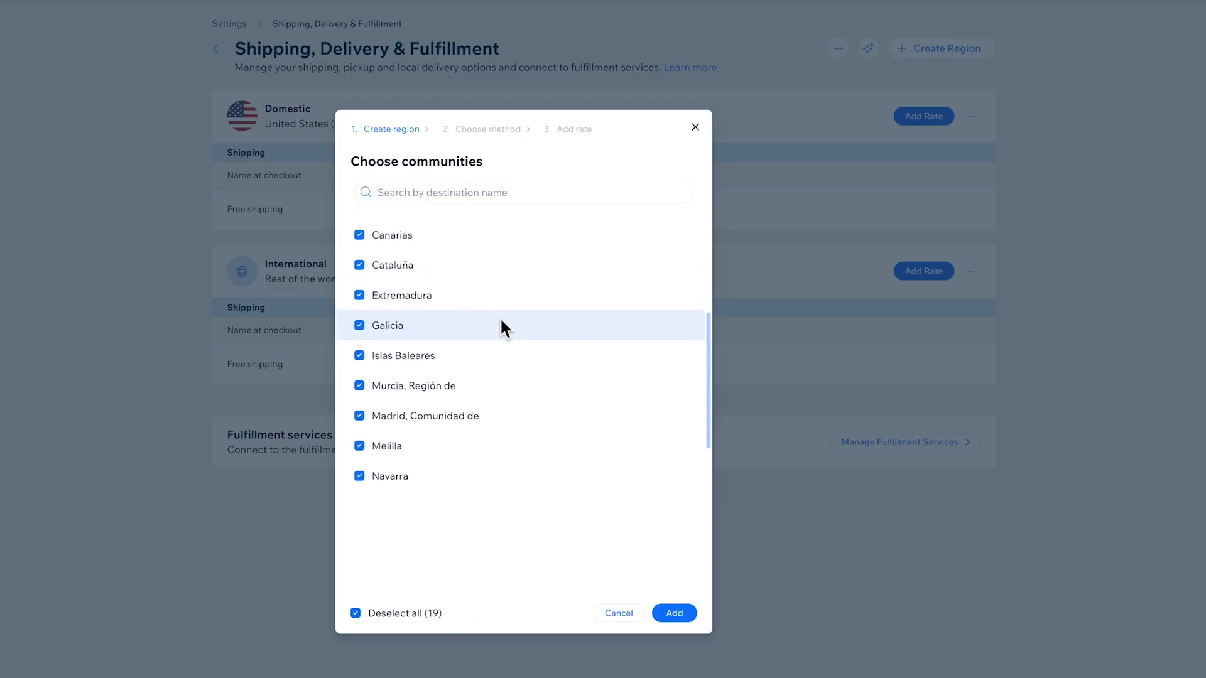
{"action": "scroll", "coordinate": [502, 324], "scroll_direction": "up", "scroll_amount": 5}
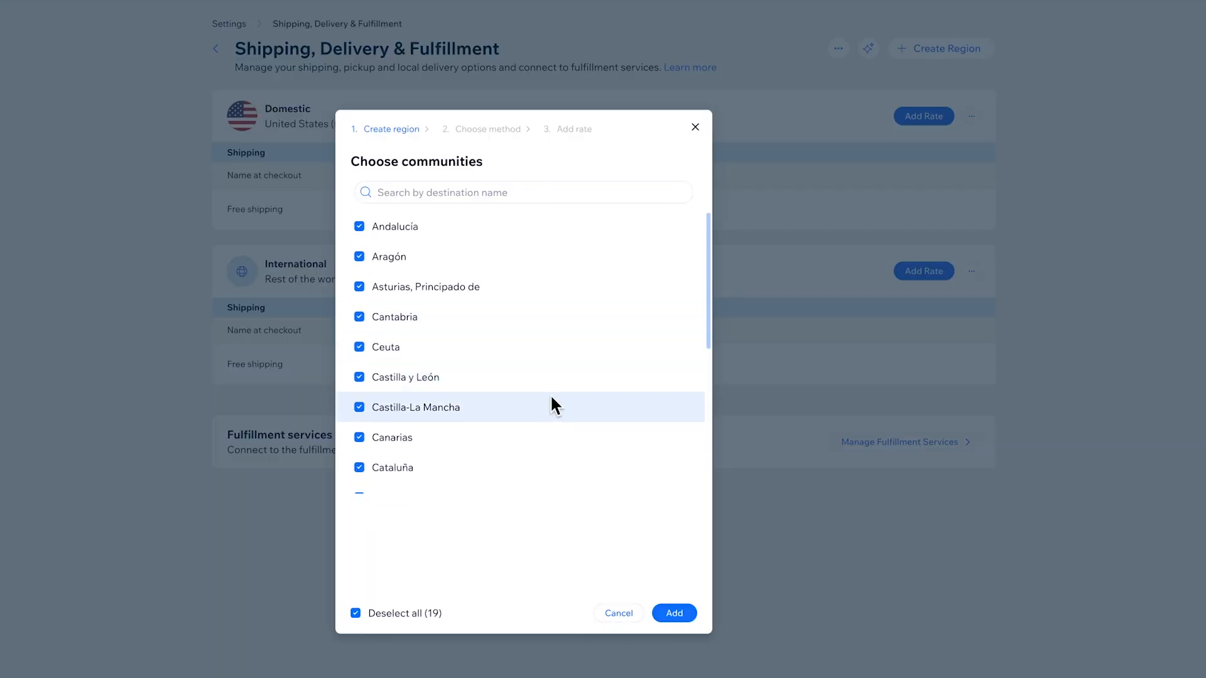
{"action": "left_click", "coordinate": [675, 614]}
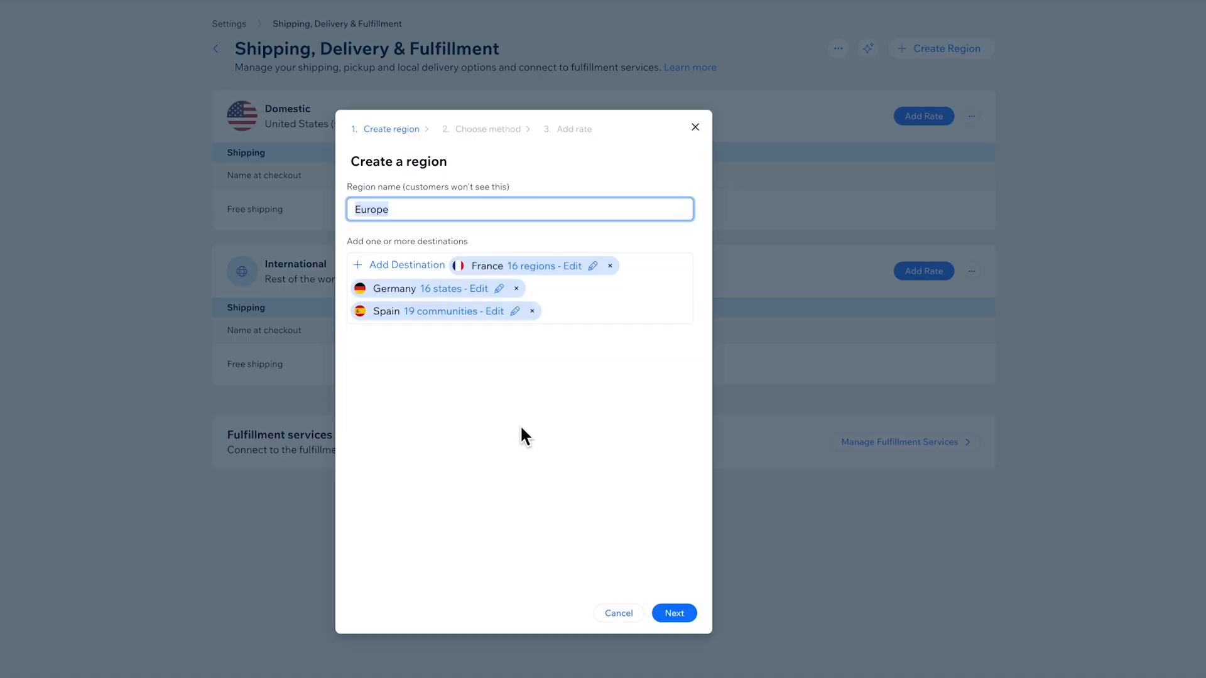
{"action": "left_click", "coordinate": [679, 617]}
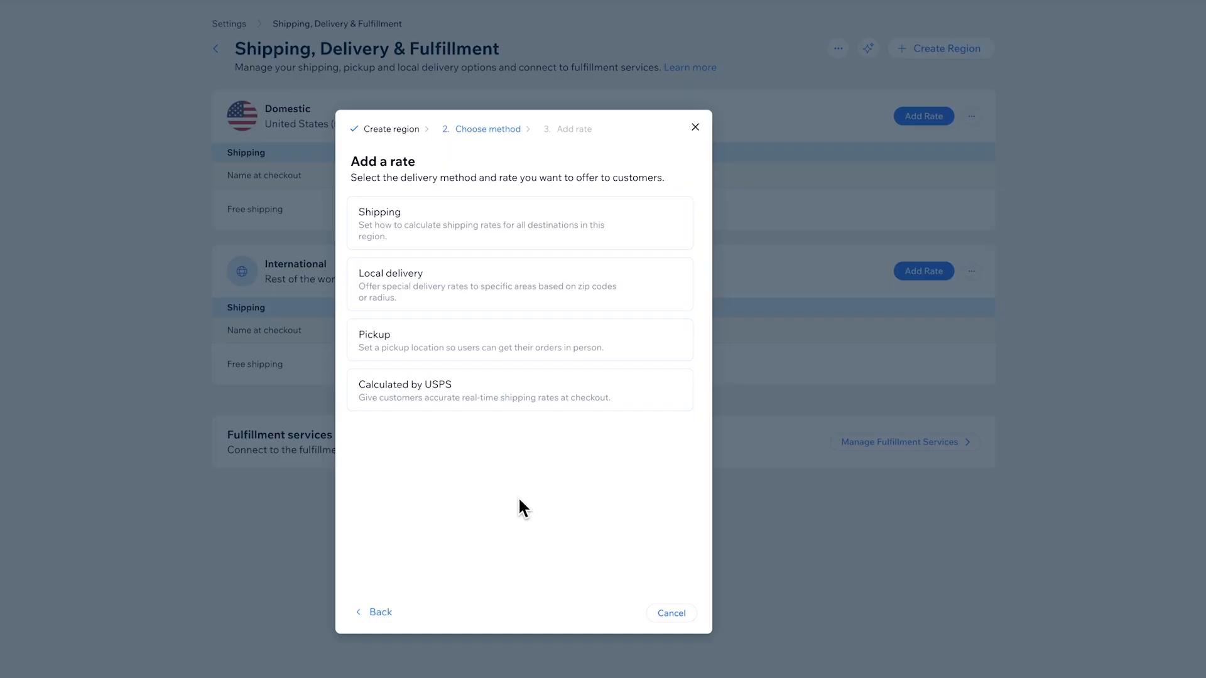
Step: Choose Shipping as the Europe region's delivery method, calculated as a flat rate of $15 at checkout
{"action": "mouse_move", "coordinate": [573, 402]}
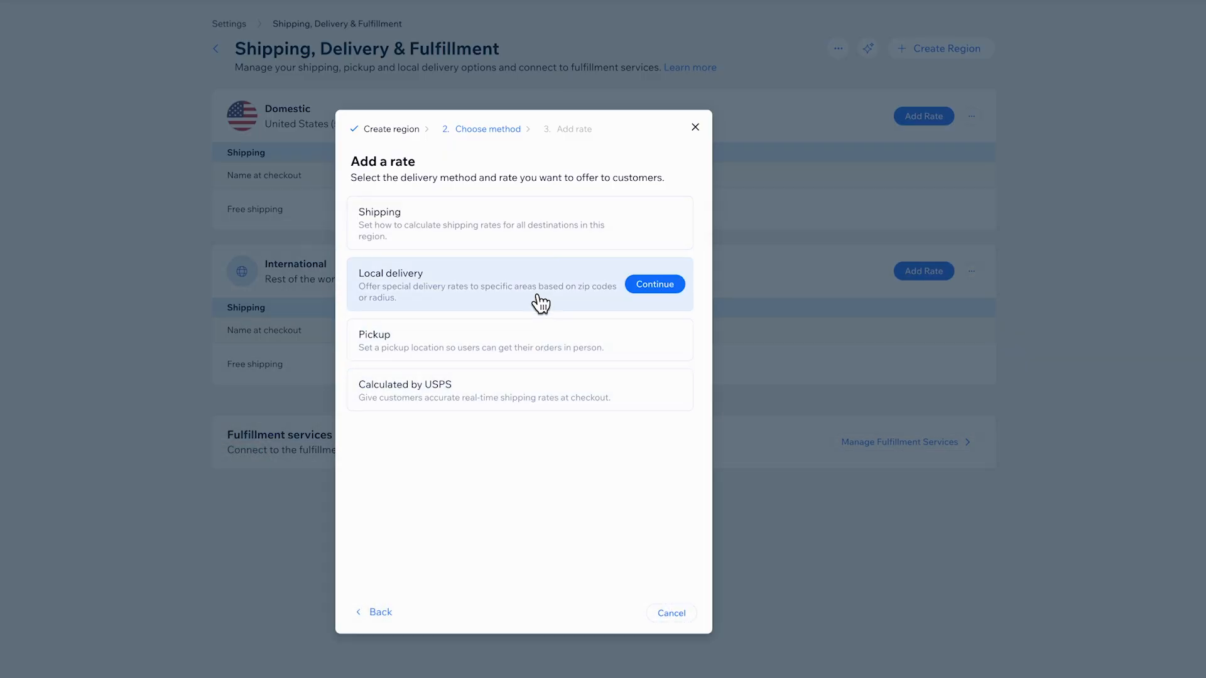
{"action": "left_click", "coordinate": [528, 240]}
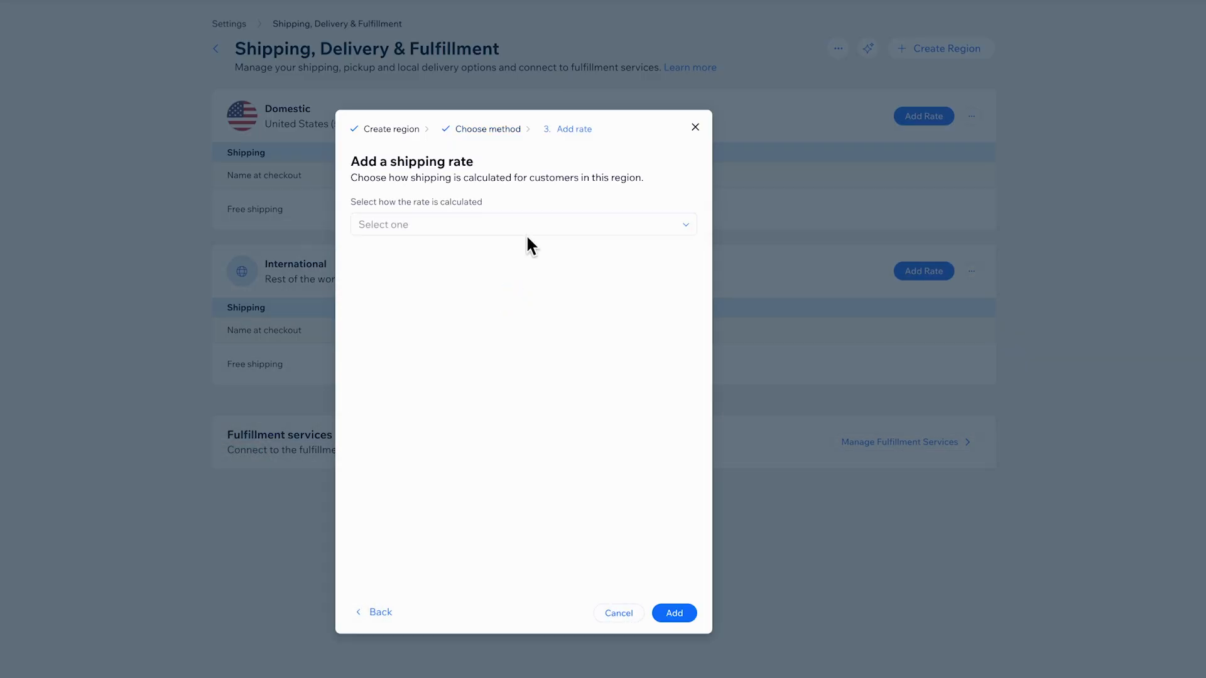
{"action": "left_click", "coordinate": [638, 227]}
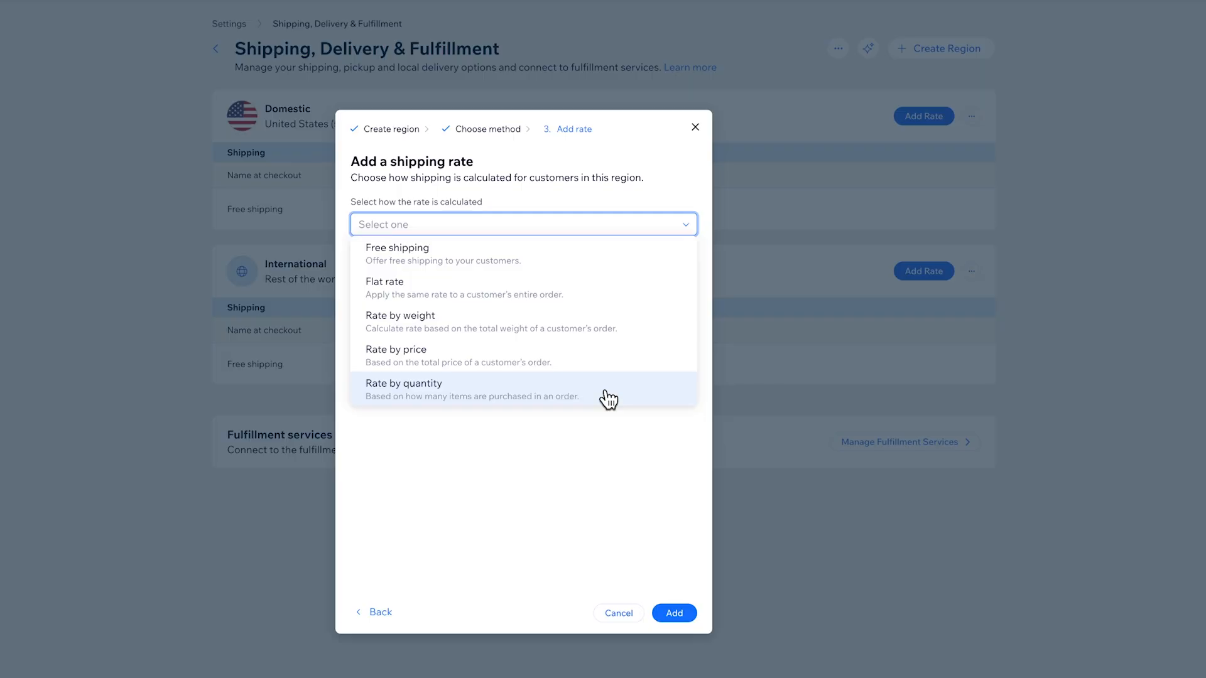
{"action": "left_click", "coordinate": [620, 290]}
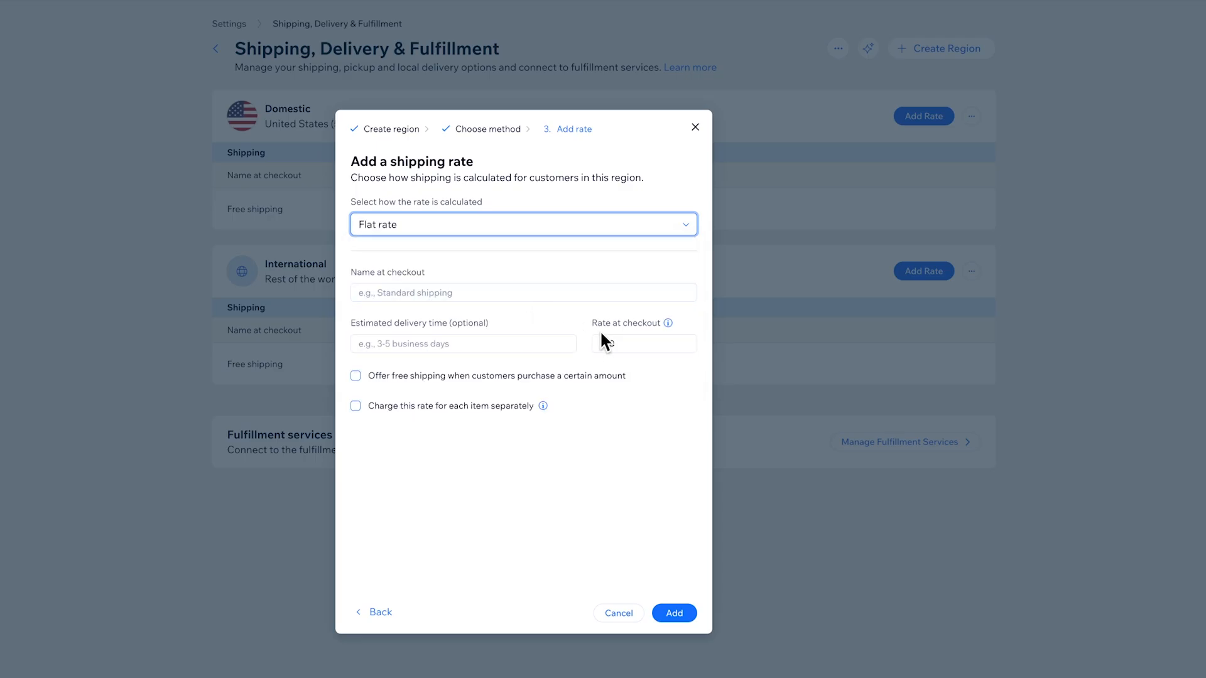
{"action": "left_click", "coordinate": [656, 345]}
{"action": "type", "text": "15"}
Step: Name the rate Standard shipping with 5 business days delivery, offer free shipping from $49, and add it
{"action": "left_click", "coordinate": [471, 294]}
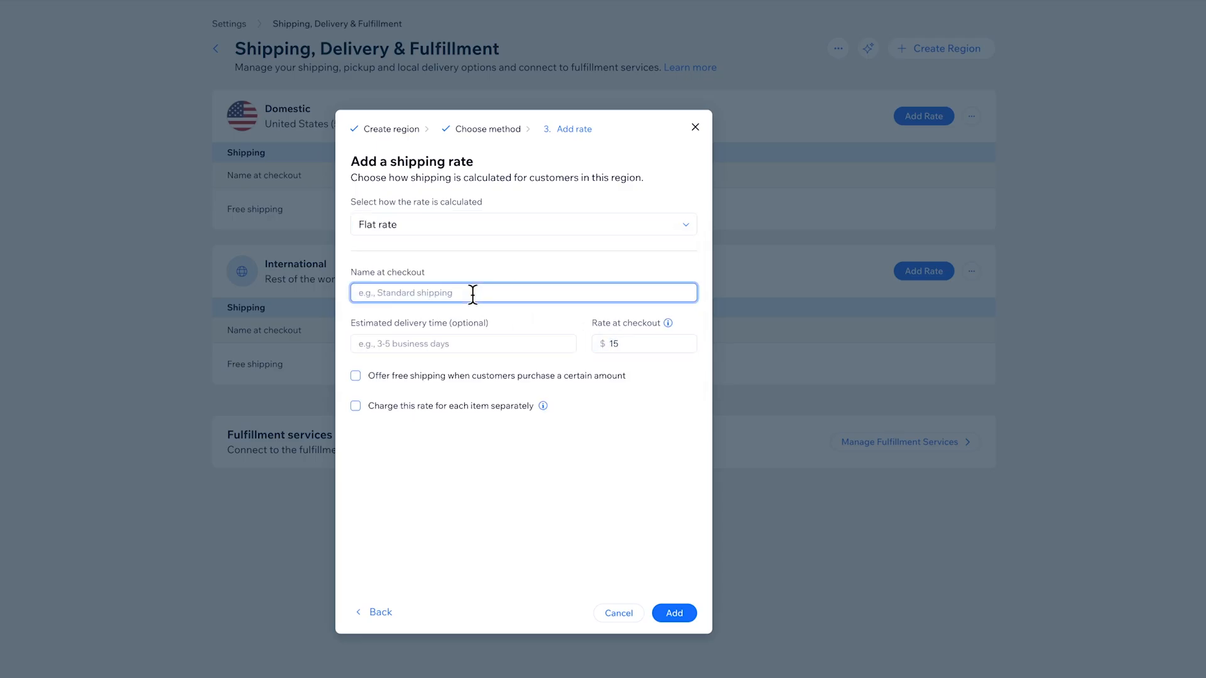
{"action": "type", "text": "Standard shipping"}
{"action": "left_click", "coordinate": [466, 344]}
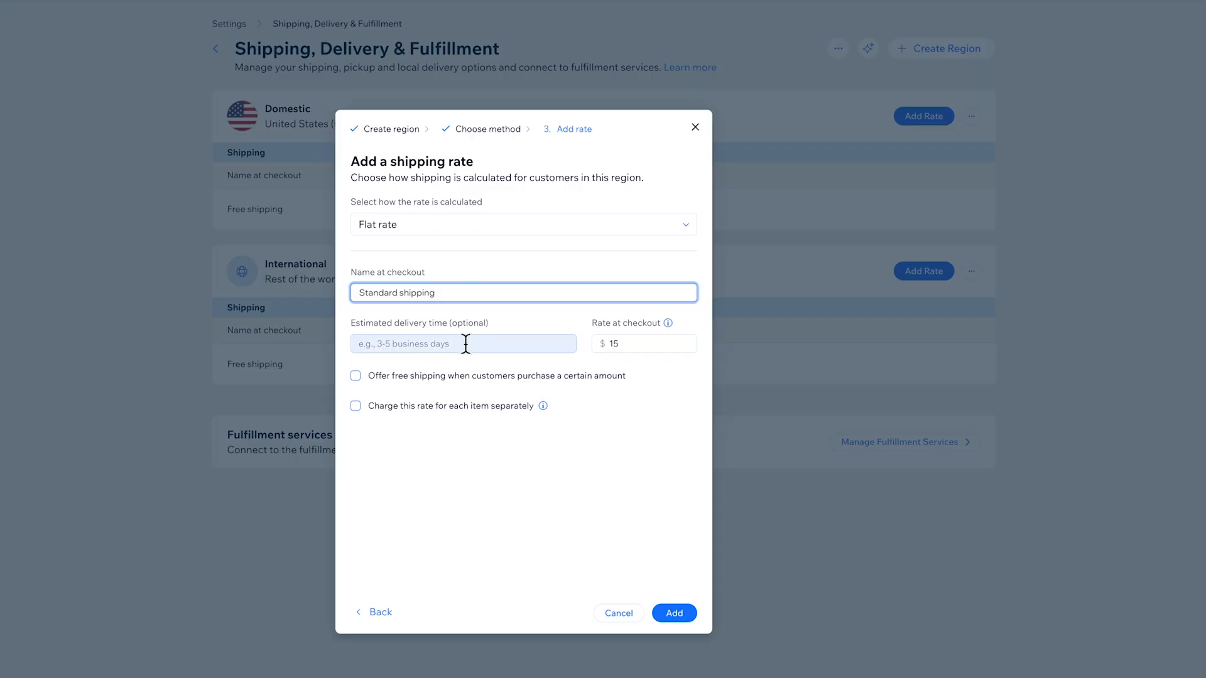
{"action": "type", "text": "5 business days"}
{"action": "left_click", "coordinate": [485, 375]}
{"action": "type", "text": "49"}
{"action": "left_click", "coordinate": [622, 496]}
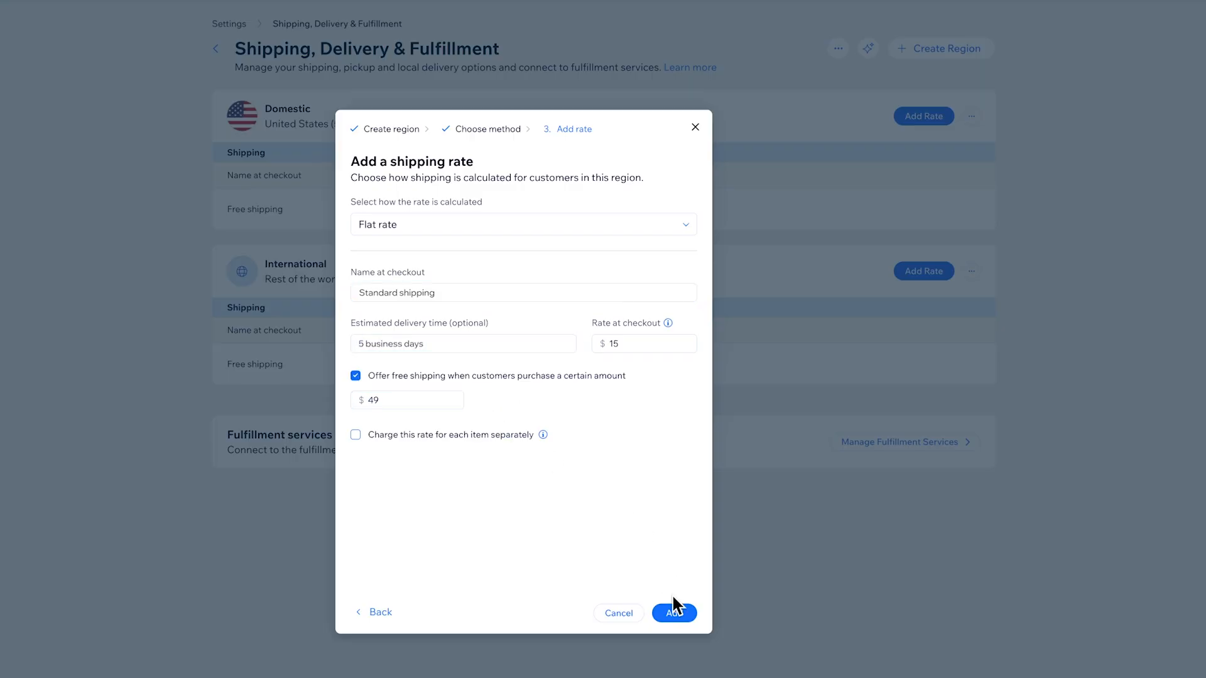
{"action": "left_click", "coordinate": [676, 614]}
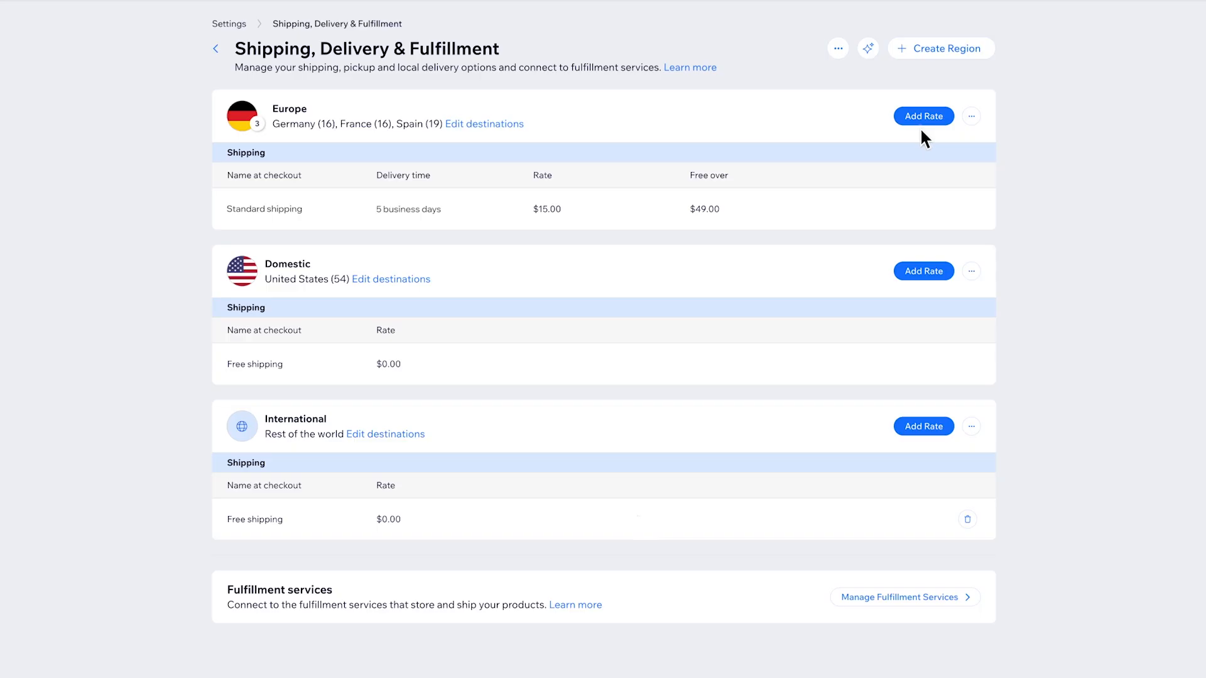
Step: Start a local delivery rate for the Europe region, calculated as a flat rate of $5 at checkout
{"action": "left_click", "coordinate": [935, 118]}
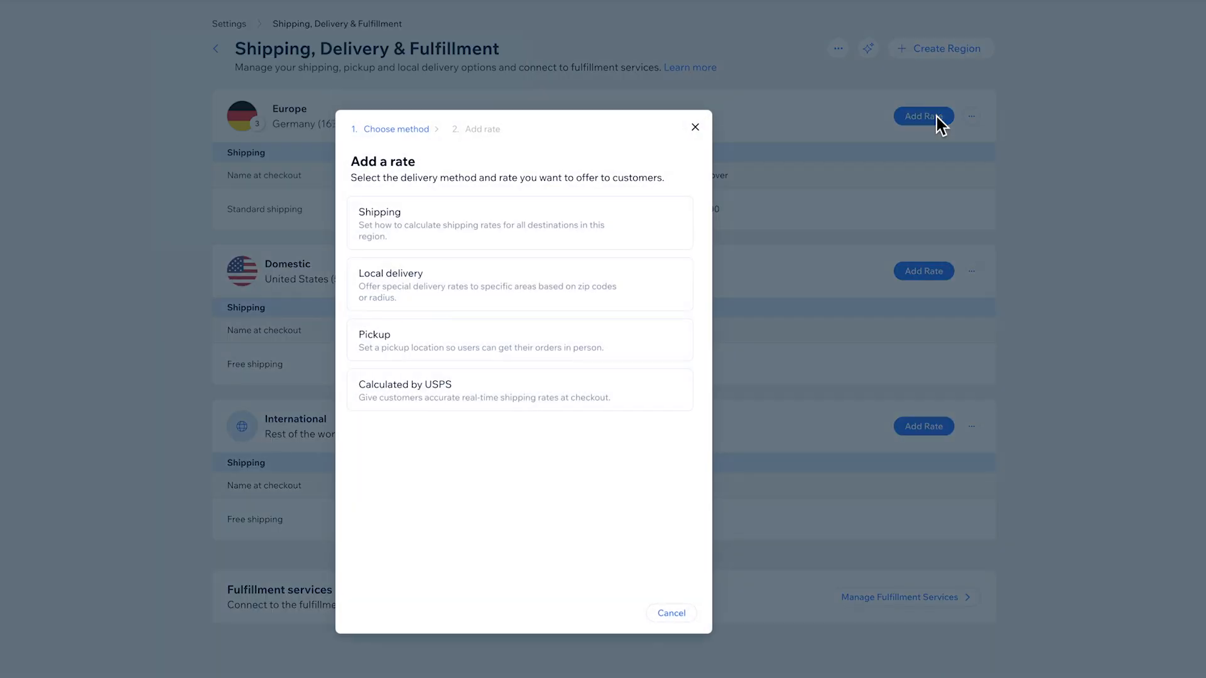
{"action": "left_click", "coordinate": [613, 281]}
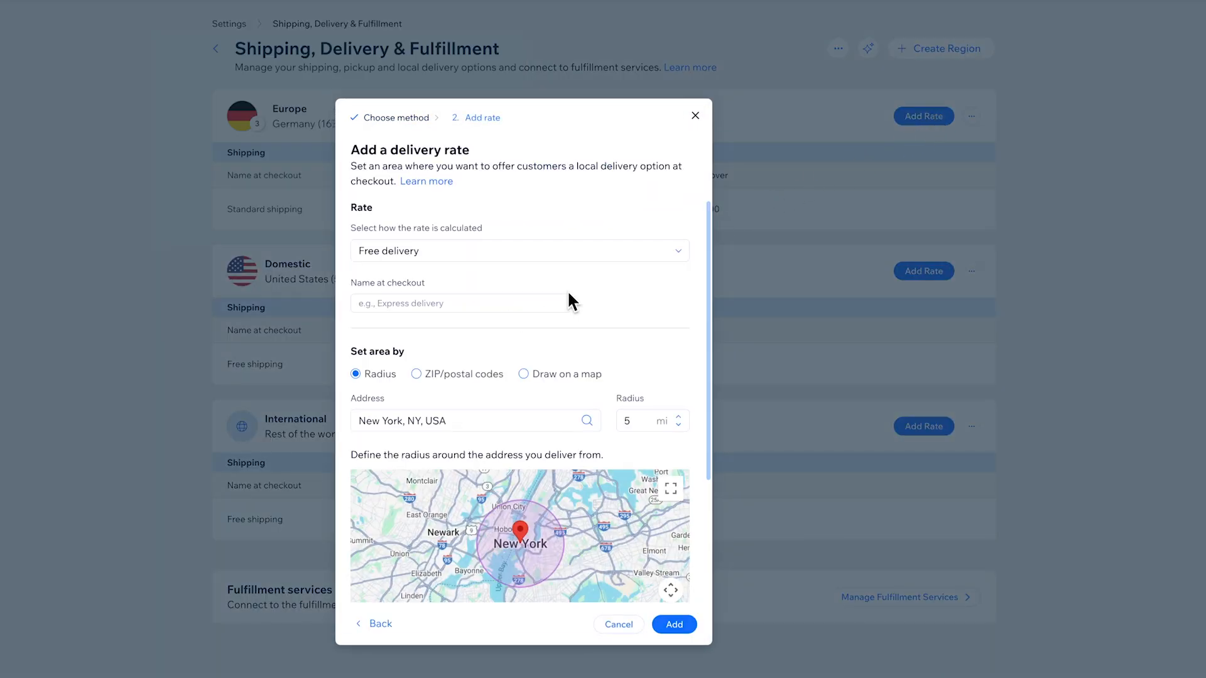
{"action": "left_click", "coordinate": [540, 251]}
{"action": "left_click", "coordinate": [511, 314]}
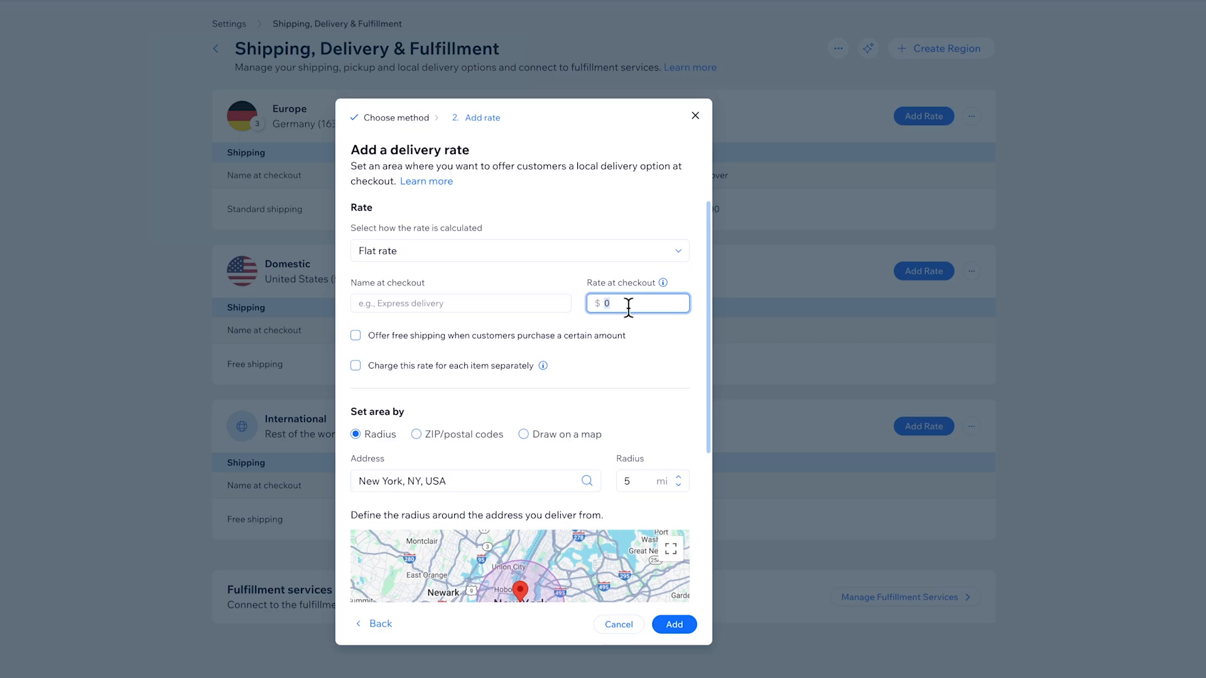
{"action": "type", "text": "5"}
Step: Name the delivery rate Local delivery and offer free shipping on purchases from $25
{"action": "left_click", "coordinate": [525, 307]}
{"action": "type", "text": "Local "}
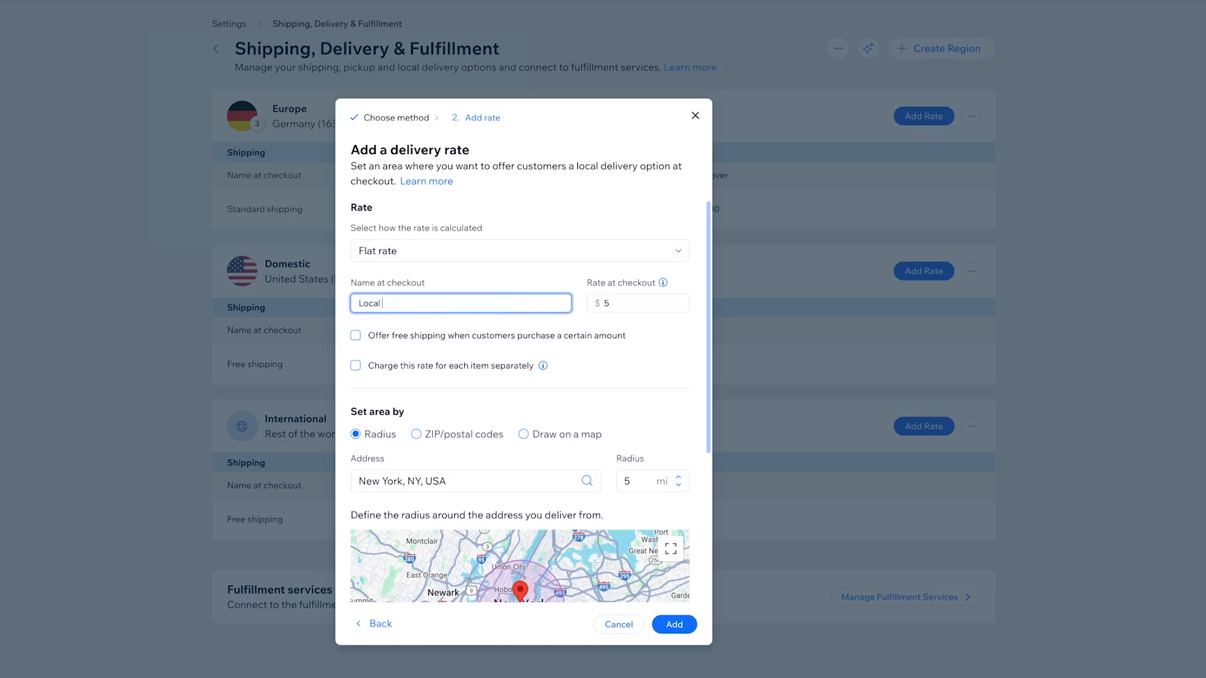
{"action": "type", "text": "delivery"}
{"action": "left_click", "coordinate": [355, 335]}
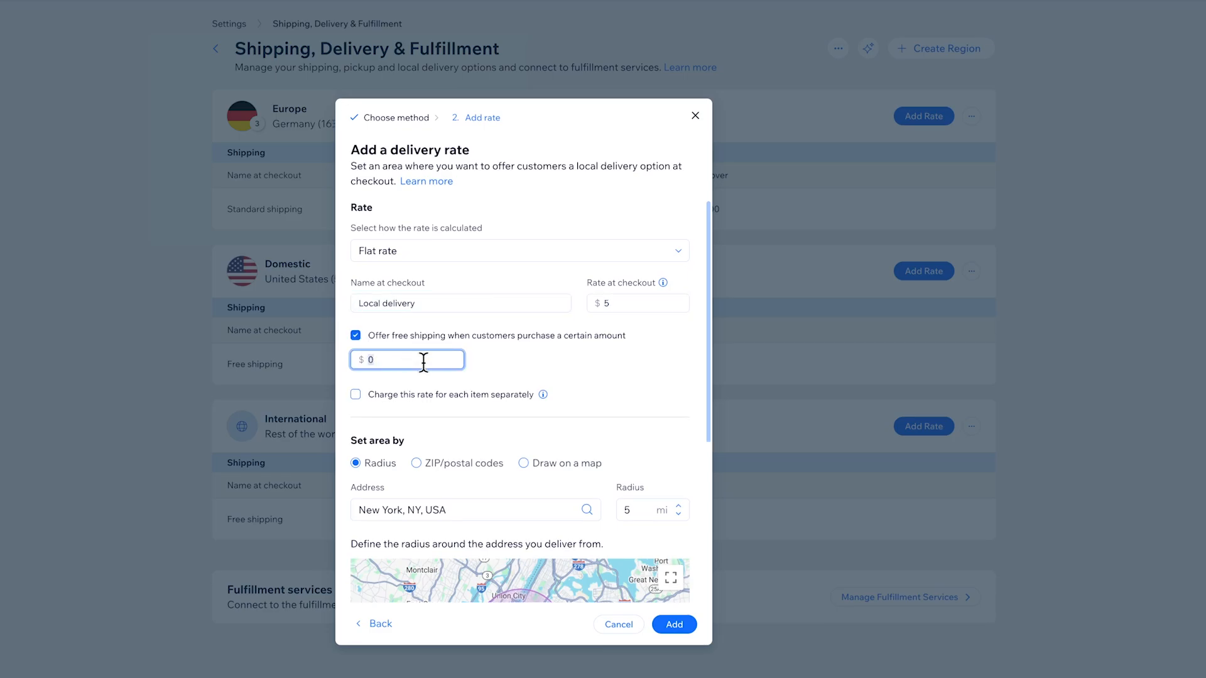
{"action": "type", "text": "25"}
{"action": "left_click", "coordinate": [621, 429]}
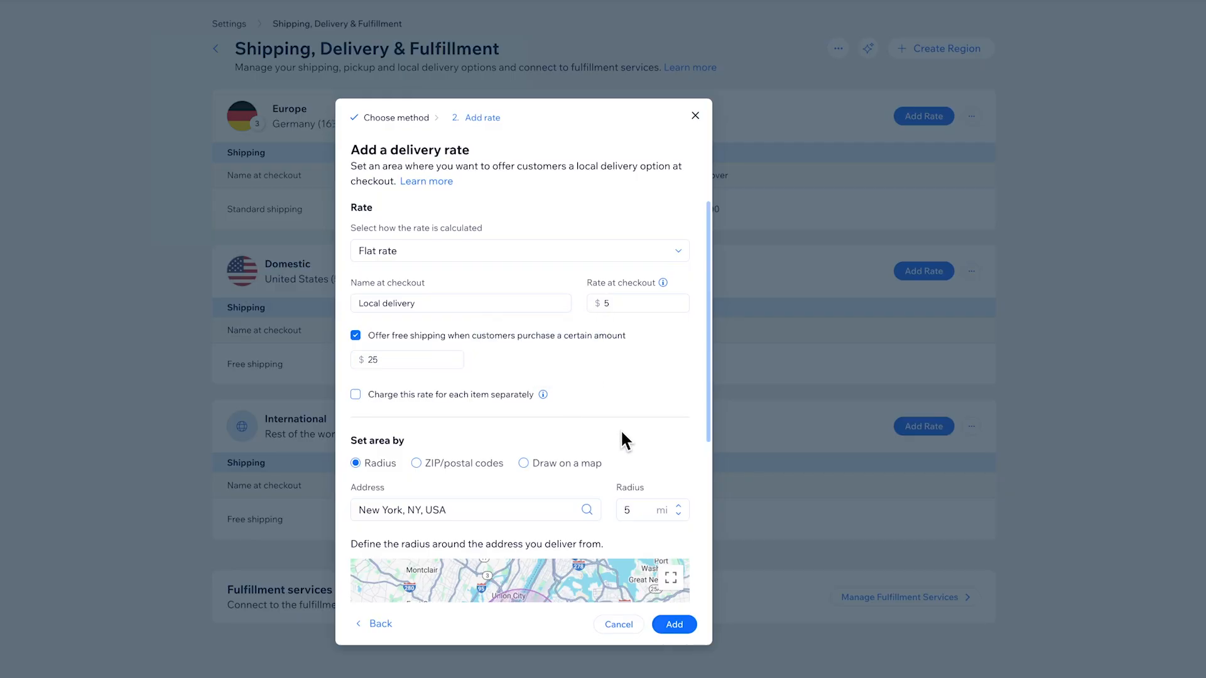
Step: Try a 2-mile radius as the delivery area, and the ZIP/postal codes option instead
{"action": "scroll", "coordinate": [659, 415], "scroll_direction": "down", "scroll_amount": 3}
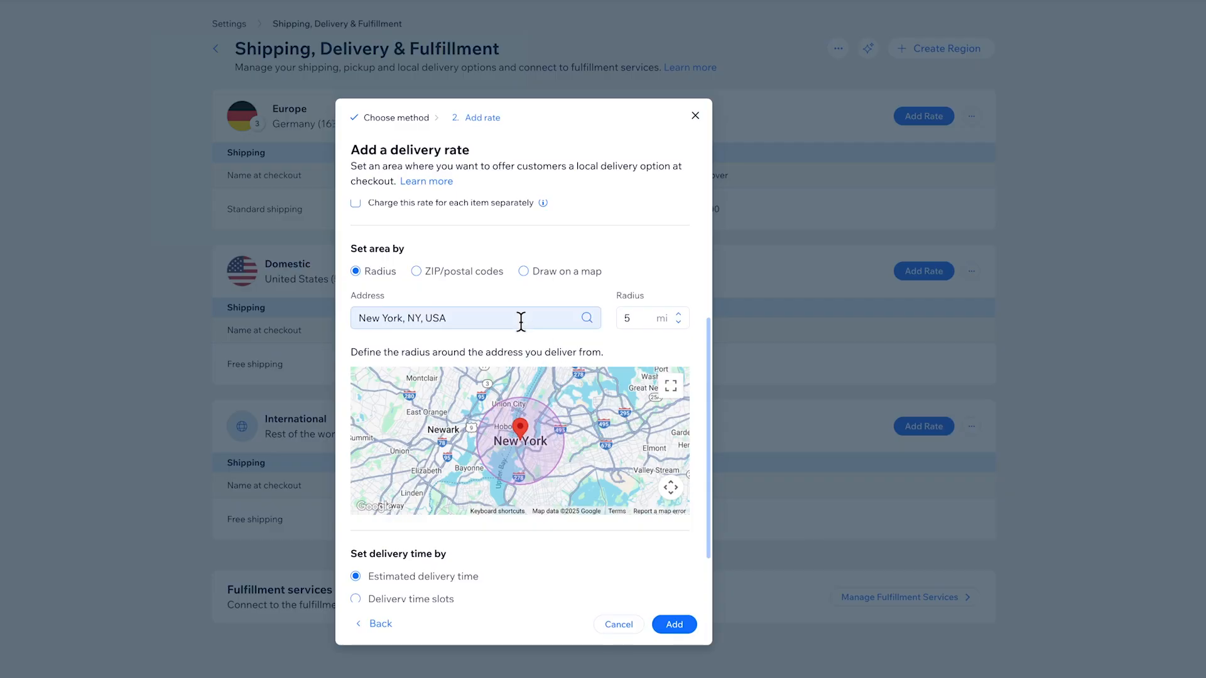
{"action": "left_click", "coordinate": [635, 318]}
{"action": "key", "text": "BackSpace"}
{"action": "type", "text": "2"}
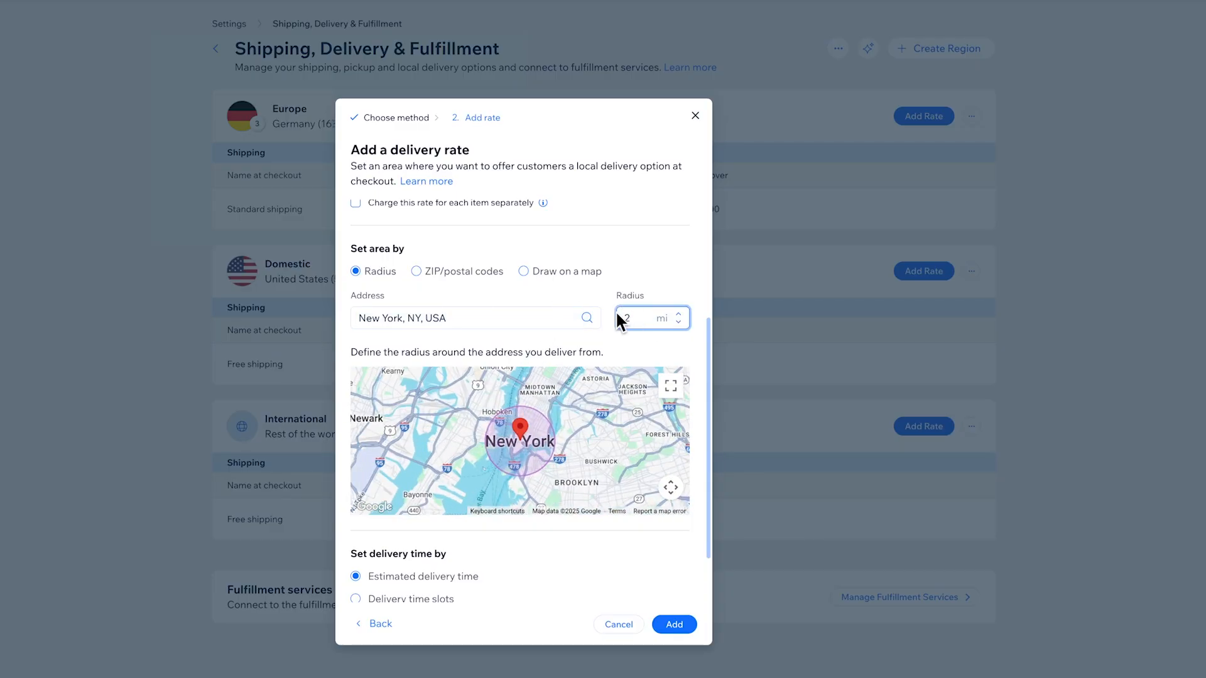
{"action": "left_click", "coordinate": [415, 272]}
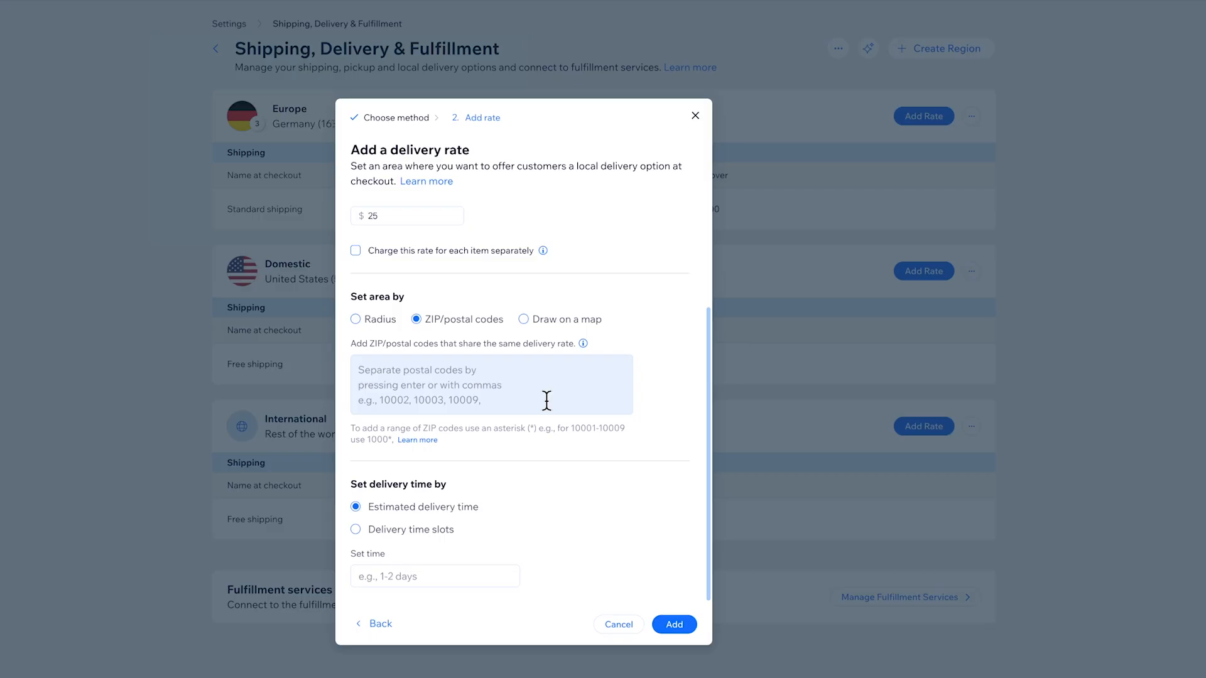
Step: Define the delivery area by drawing on the map, reshaping its corners around the address marker in New York
{"action": "left_click", "coordinate": [524, 320]}
{"action": "left_click_drag", "start_coordinate": [483, 396], "coordinate": [544, 411]}
{"action": "left_click_drag", "start_coordinate": [513, 453], "coordinate": [486, 443]}
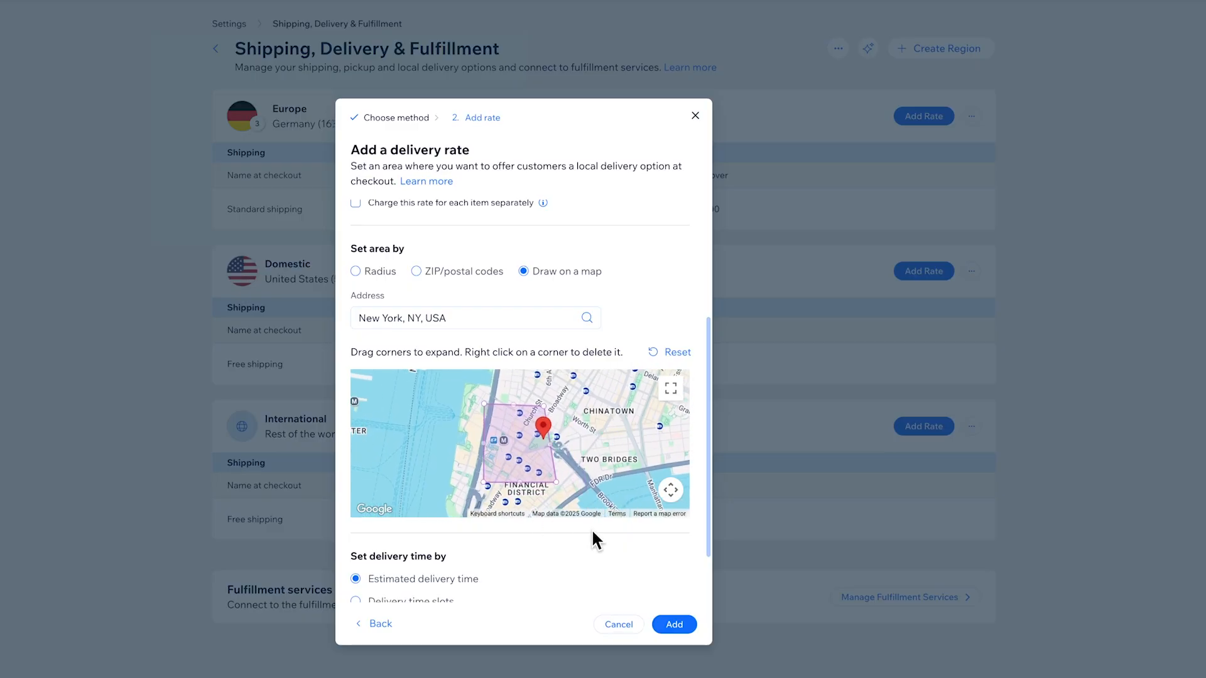
Step: Set delivery time by delivery time slots, keeping the default weekday hours and same day delivery, and add the local delivery rate
{"action": "scroll", "coordinate": [590, 532], "scroll_direction": "down", "scroll_amount": 1}
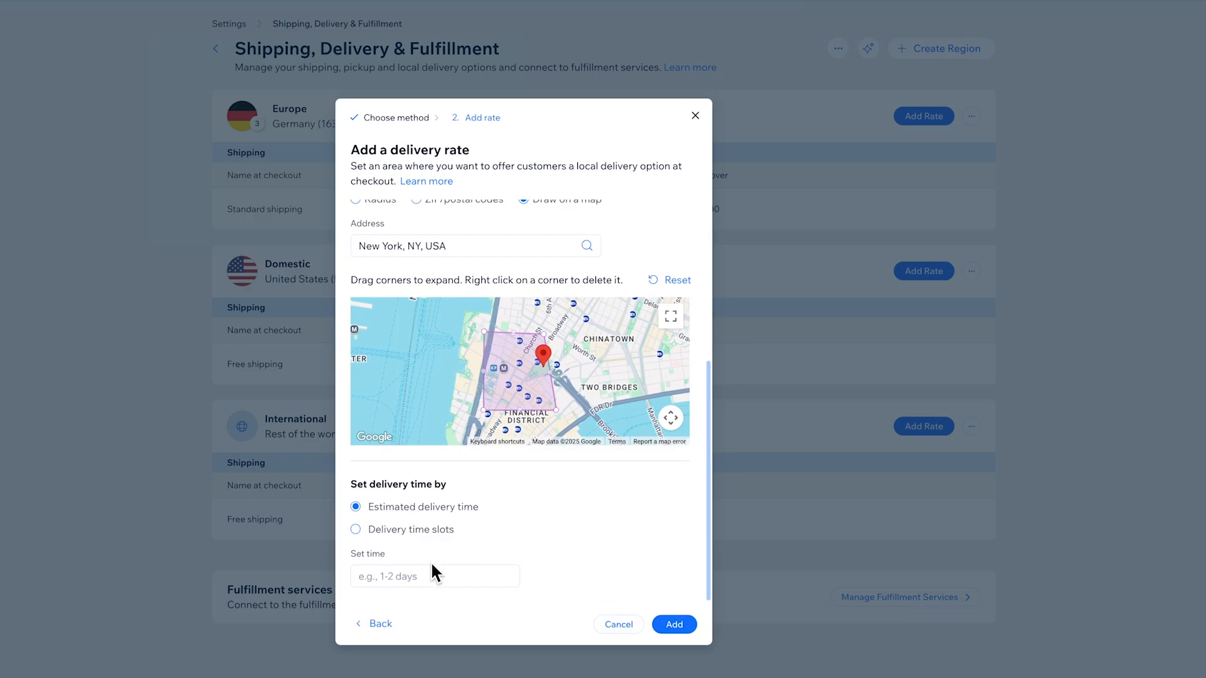
{"action": "left_click", "coordinate": [356, 529]}
{"action": "scroll", "coordinate": [681, 485], "scroll_direction": "down", "scroll_amount": 2}
{"action": "scroll", "coordinate": [679, 483], "scroll_direction": "down", "scroll_amount": 1}
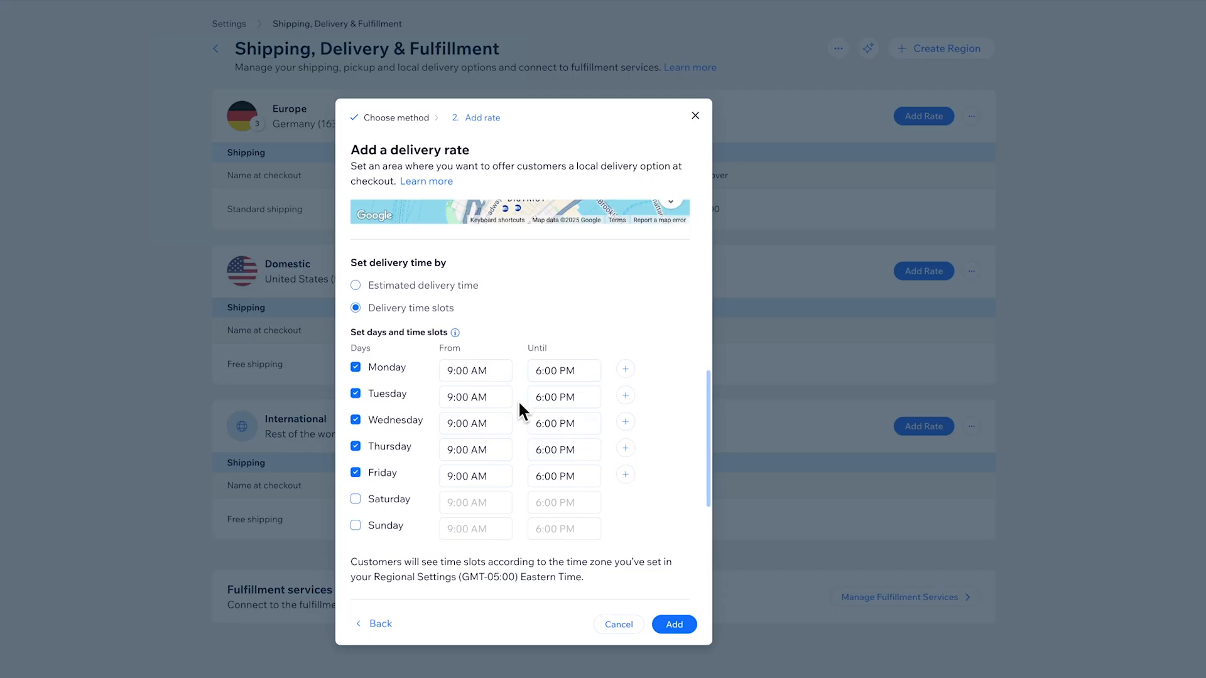
{"action": "scroll", "coordinate": [677, 526], "scroll_direction": "down", "scroll_amount": 3}
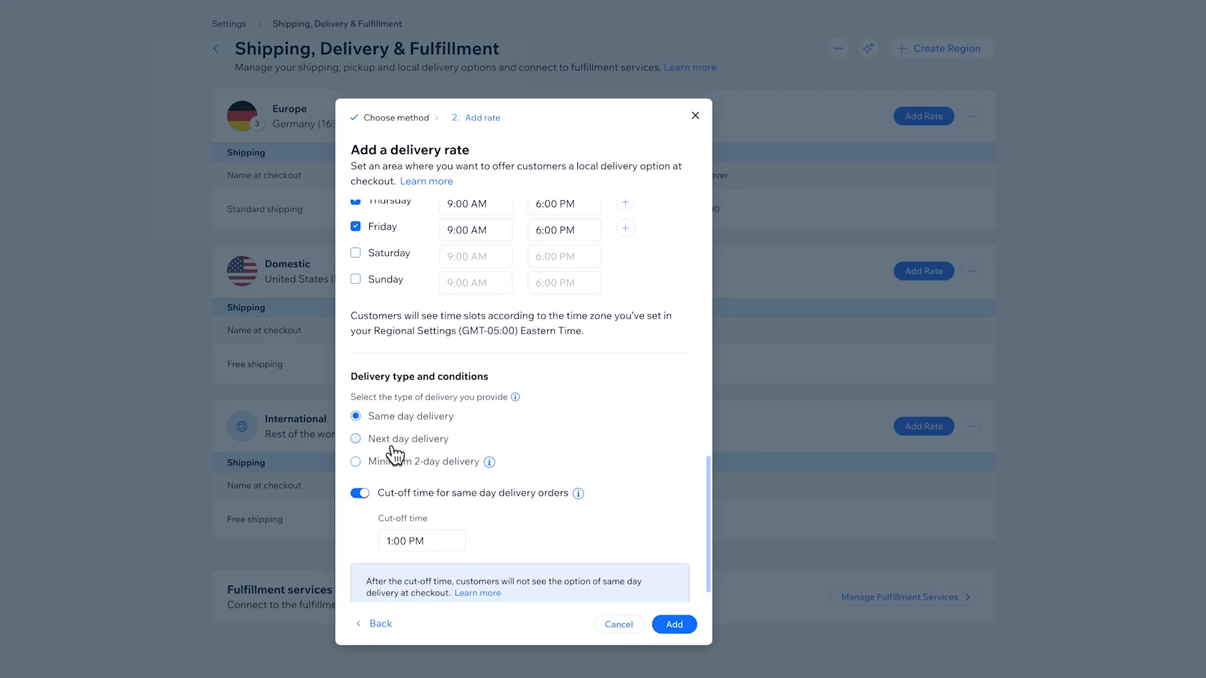
{"action": "scroll", "coordinate": [662, 562], "scroll_direction": "down", "scroll_amount": 1}
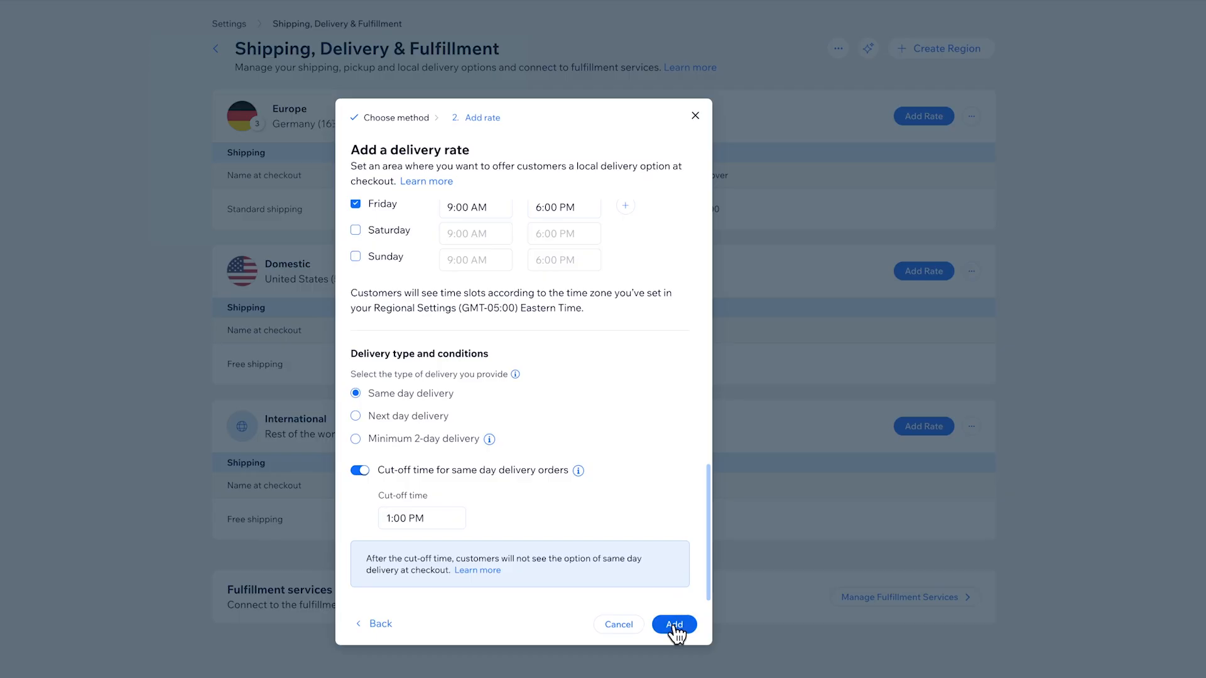
{"action": "left_click", "coordinate": [675, 624]}
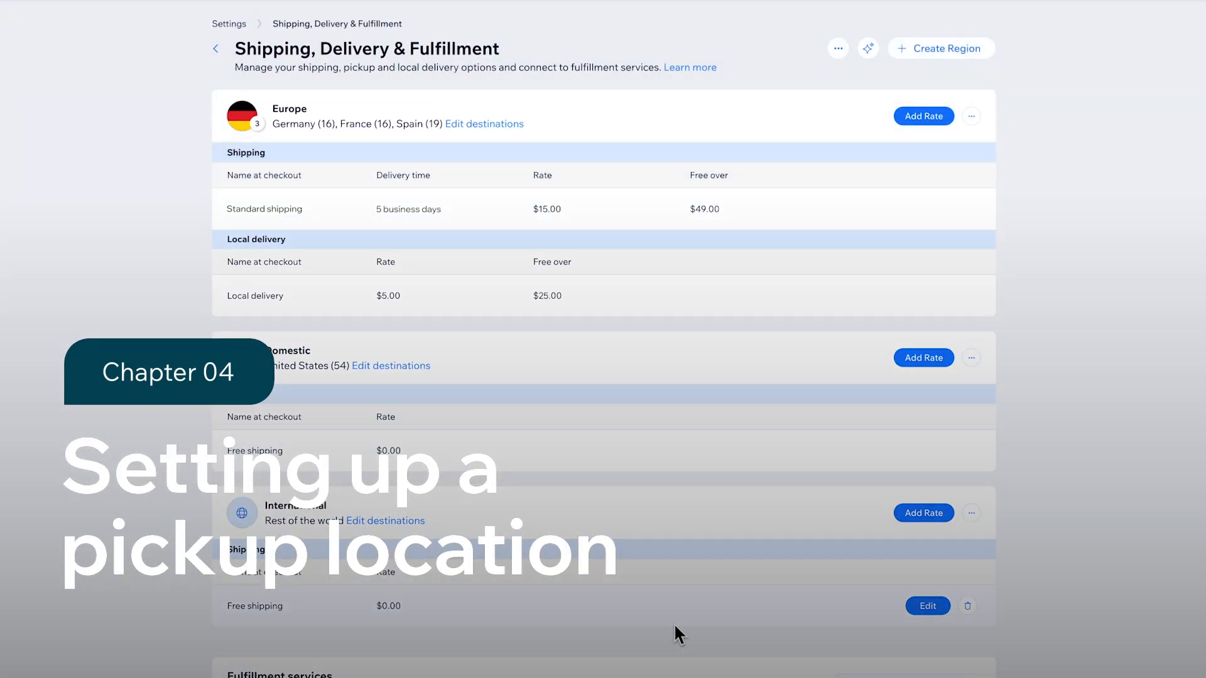
Step: Start a pickup rate for the Europe region, name it Store pickup and choose the store's New York street address as pickup address
{"action": "left_click", "coordinate": [923, 115]}
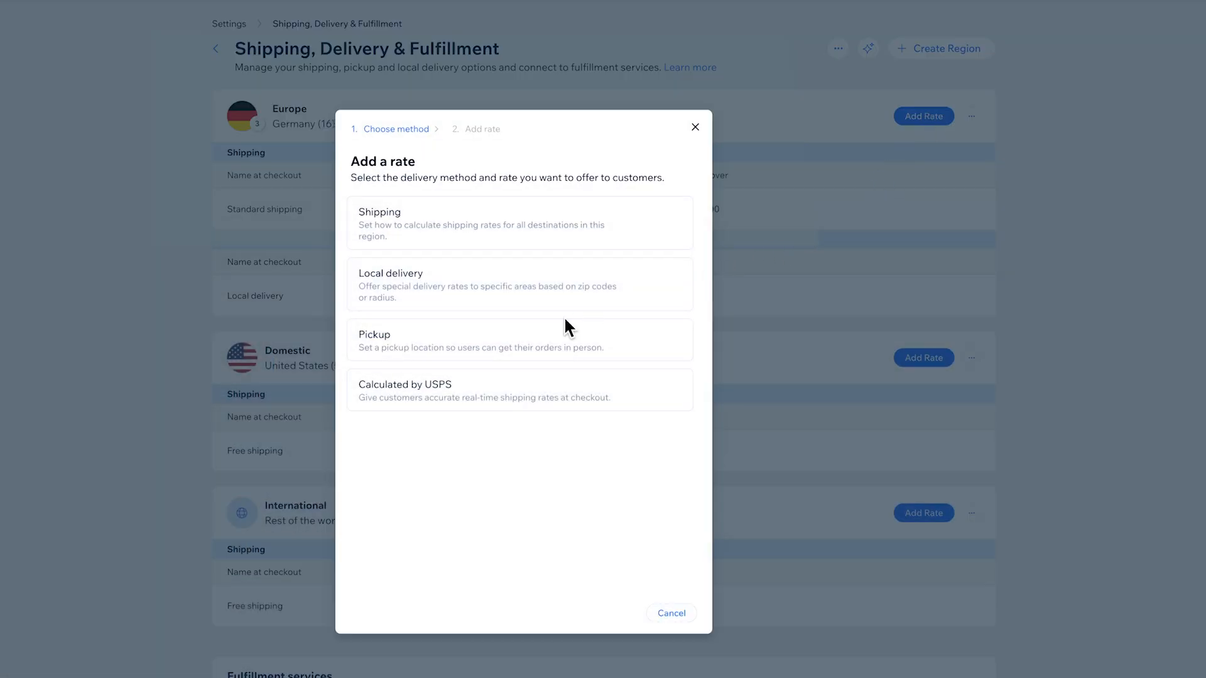
{"action": "left_click", "coordinate": [521, 339]}
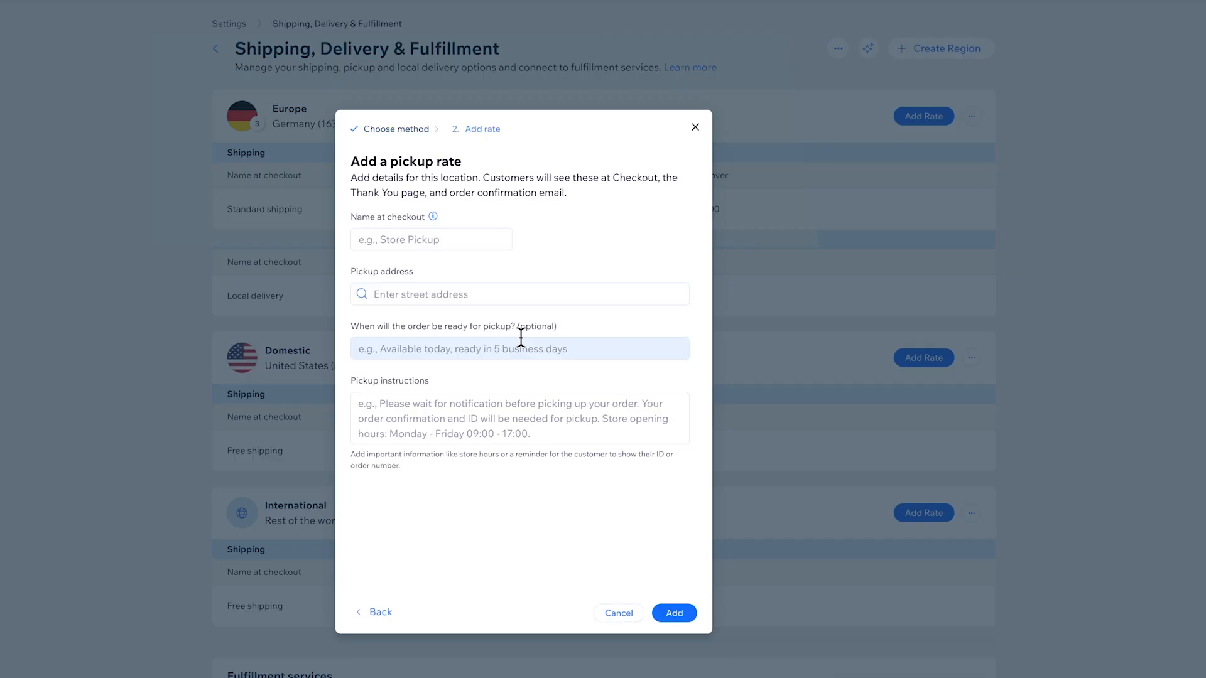
{"action": "left_click", "coordinate": [506, 241]}
{"action": "type", "text": "Store pickup"}
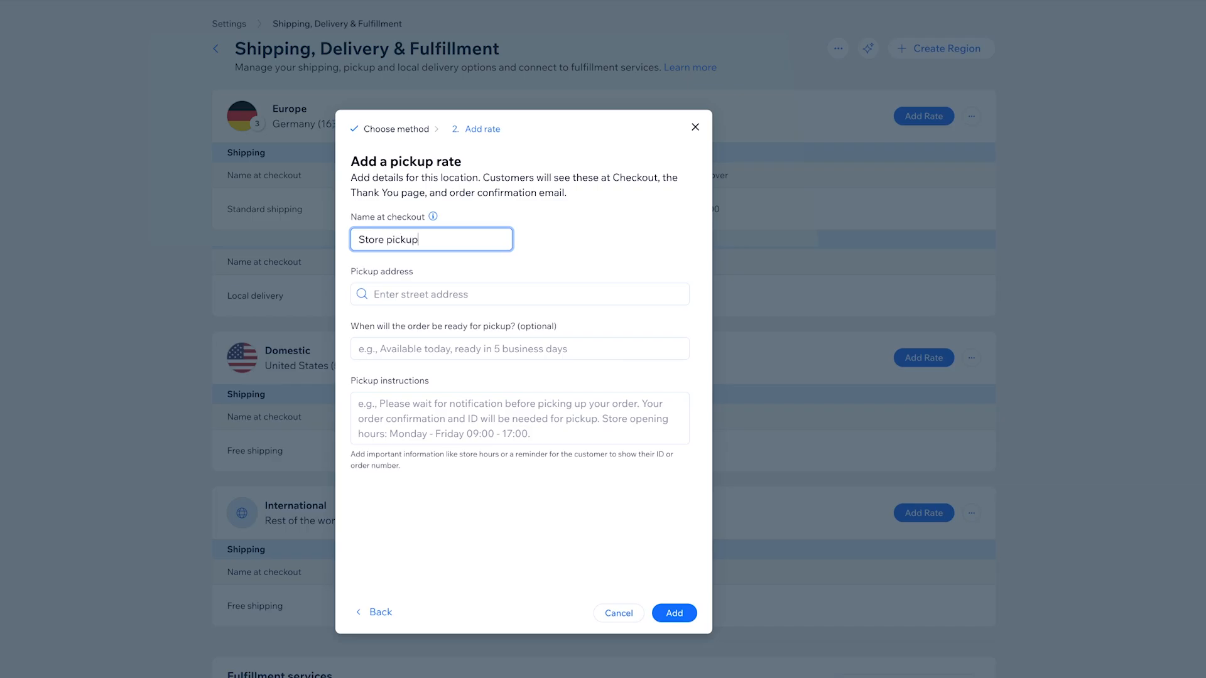
{"action": "left_click", "coordinate": [509, 295]}
{"action": "type", "text": "5th"}
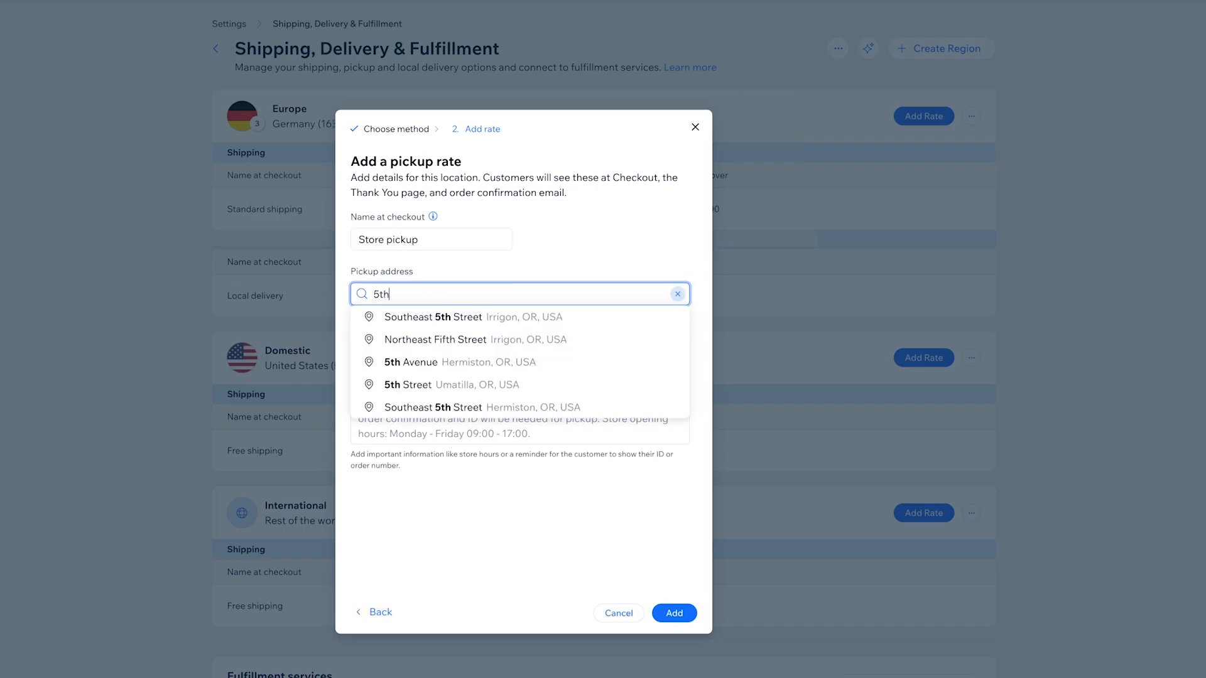
{"action": "left_click", "coordinate": [500, 318]}
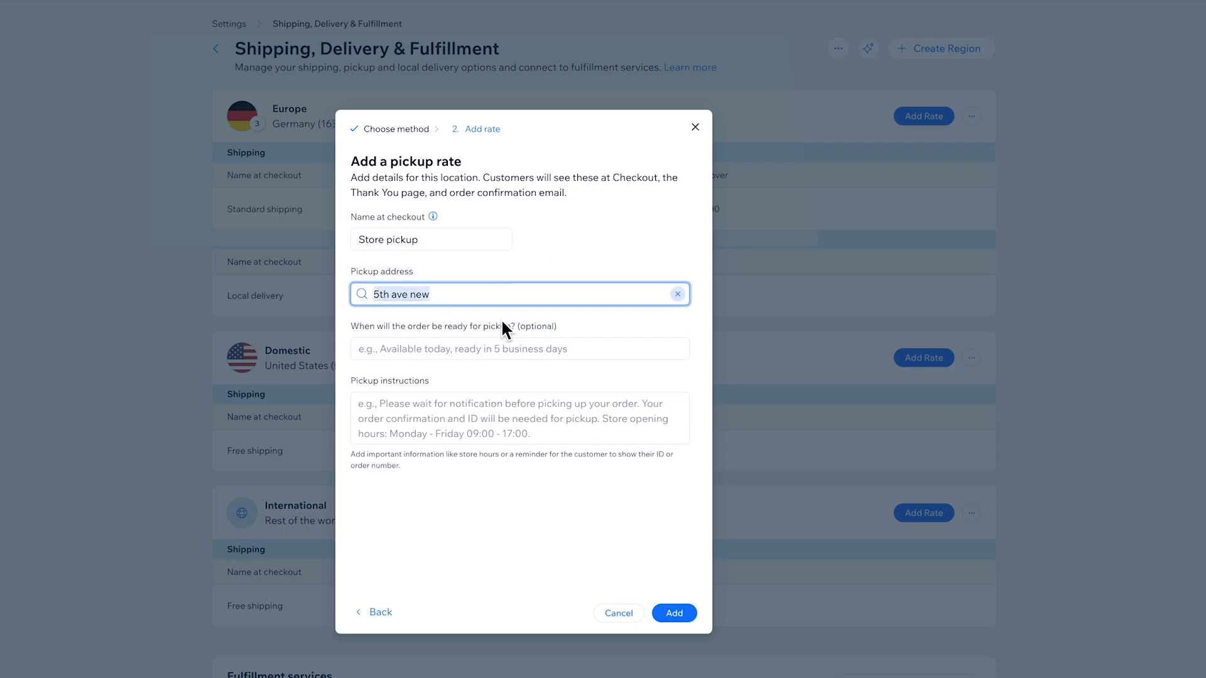
Step: Set the pickup readiness to "Ready in 3 days." and the instructions to "Ring the bell.", and add the pickup rate
{"action": "left_click", "coordinate": [548, 349]}
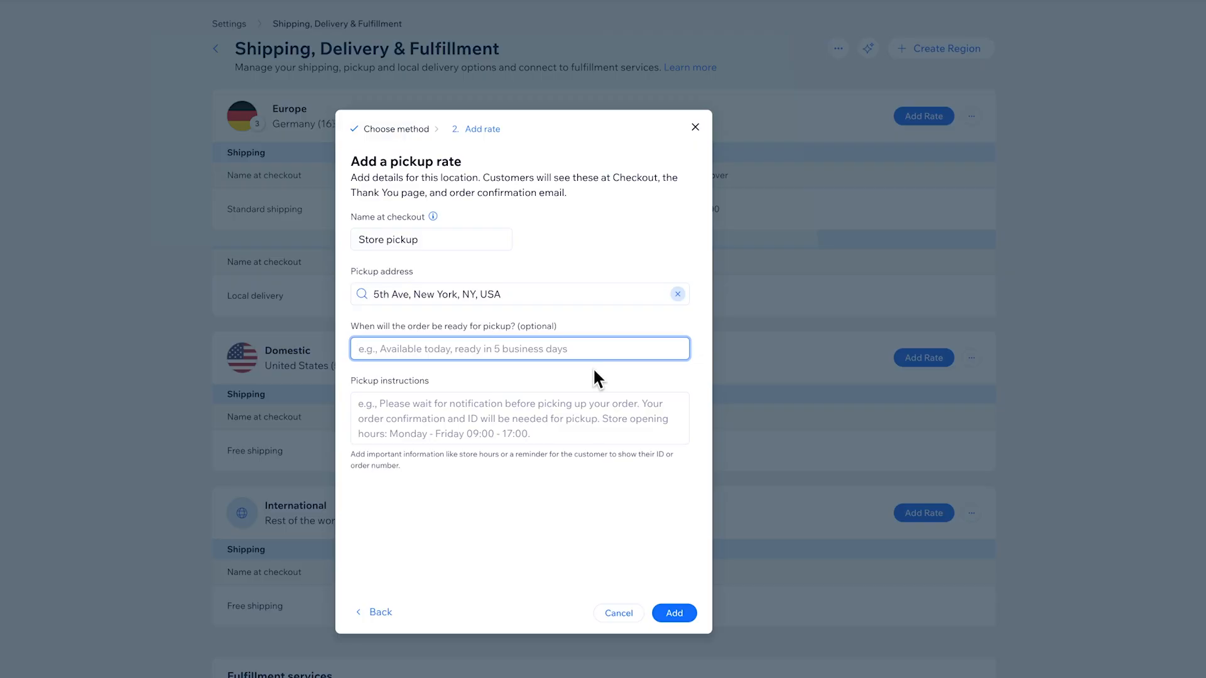
{"action": "type", "text": "Ready in 3 days."}
{"action": "left_click", "coordinate": [594, 392]}
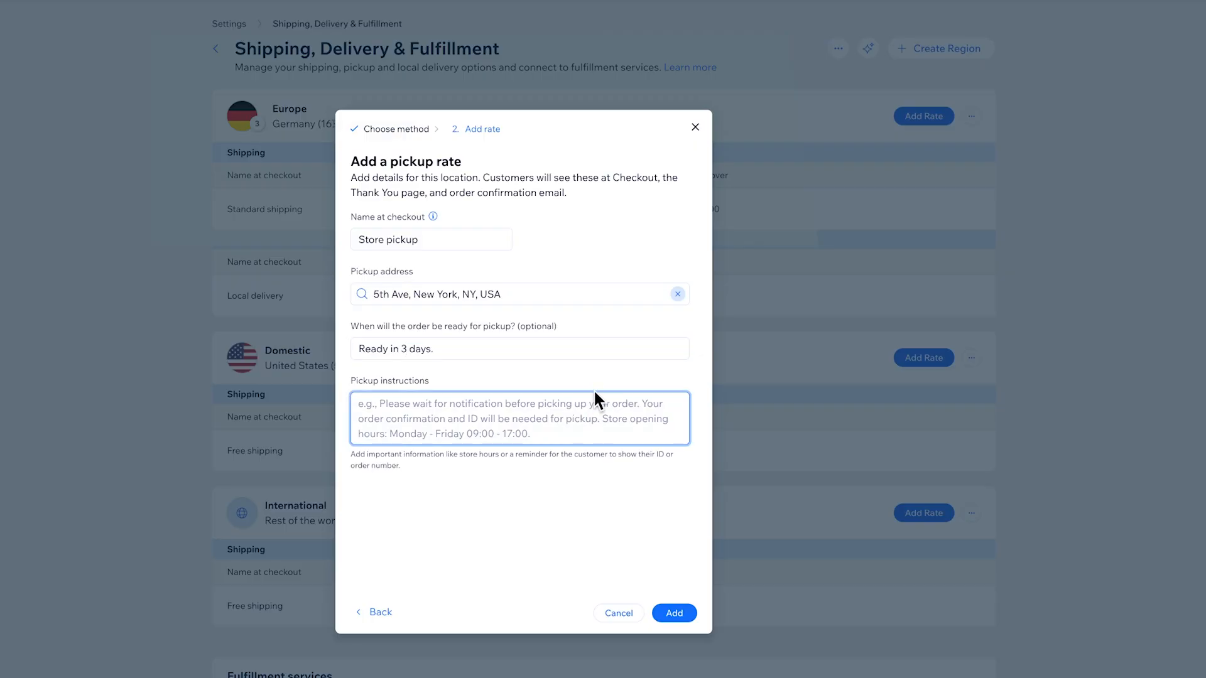
{"action": "type", "text": "Ring the bell."}
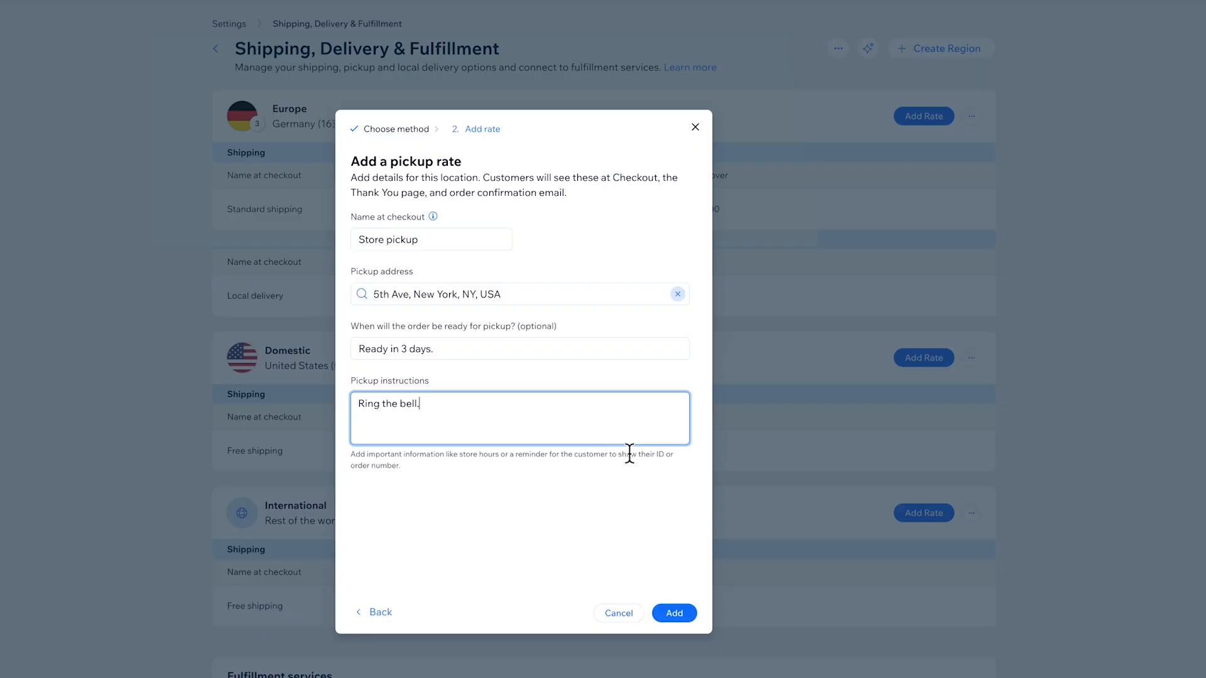
{"action": "left_click", "coordinate": [636, 488]}
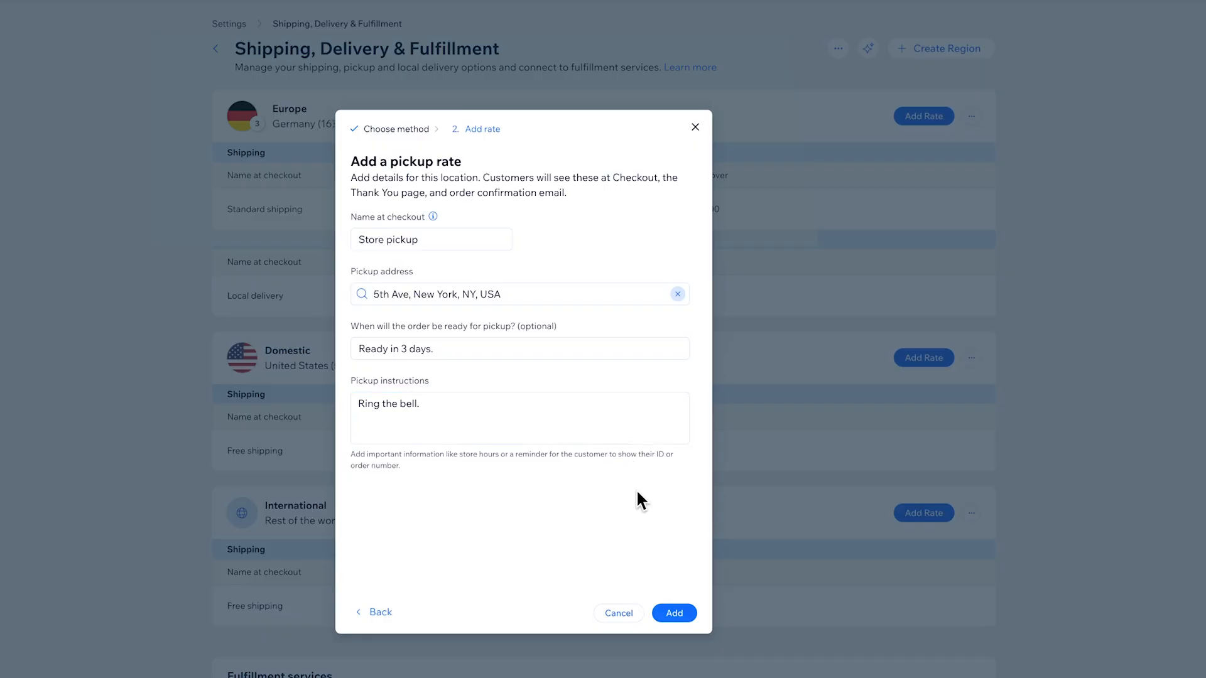
{"action": "left_click", "coordinate": [674, 614]}
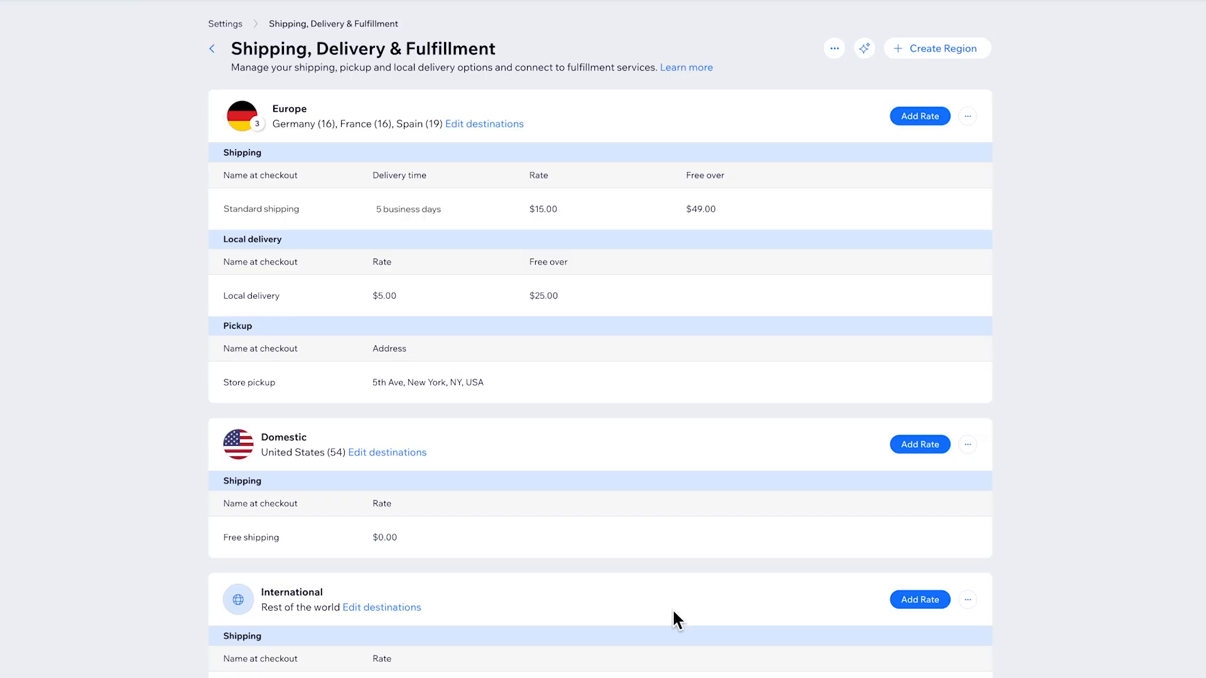
Step: Browse the third-party shipping and delivery apps available for the store, then close the list
{"action": "left_click", "coordinate": [834, 49]}
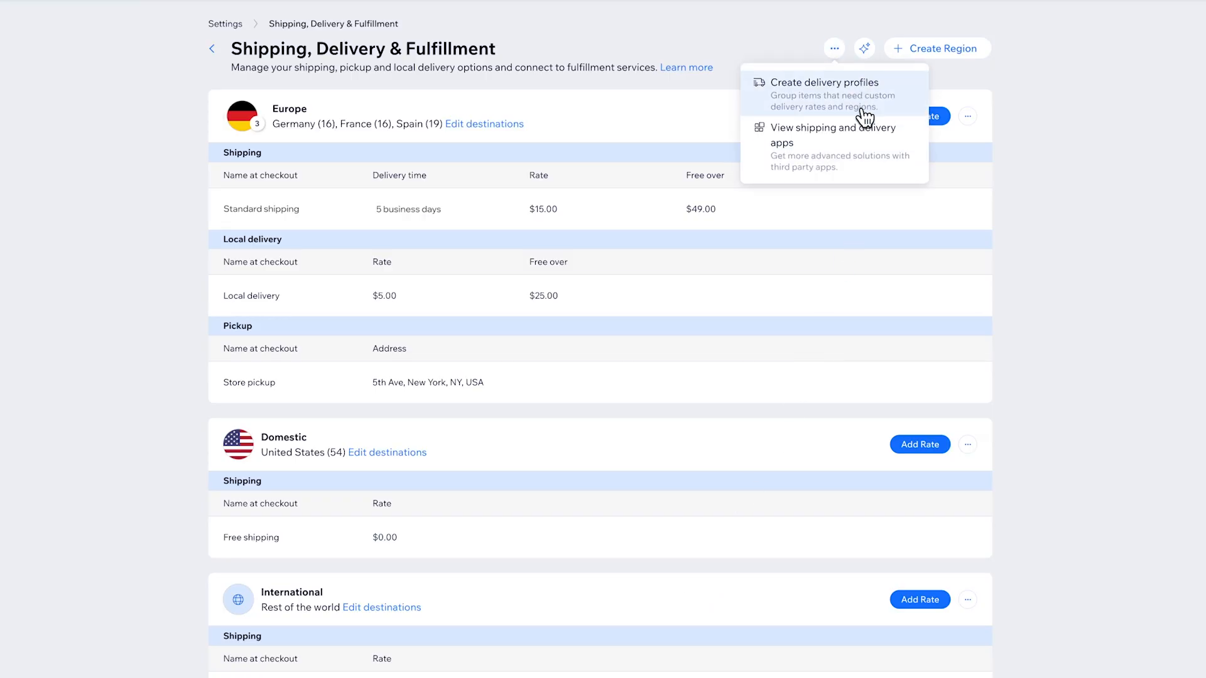
{"action": "left_click", "coordinate": [861, 147]}
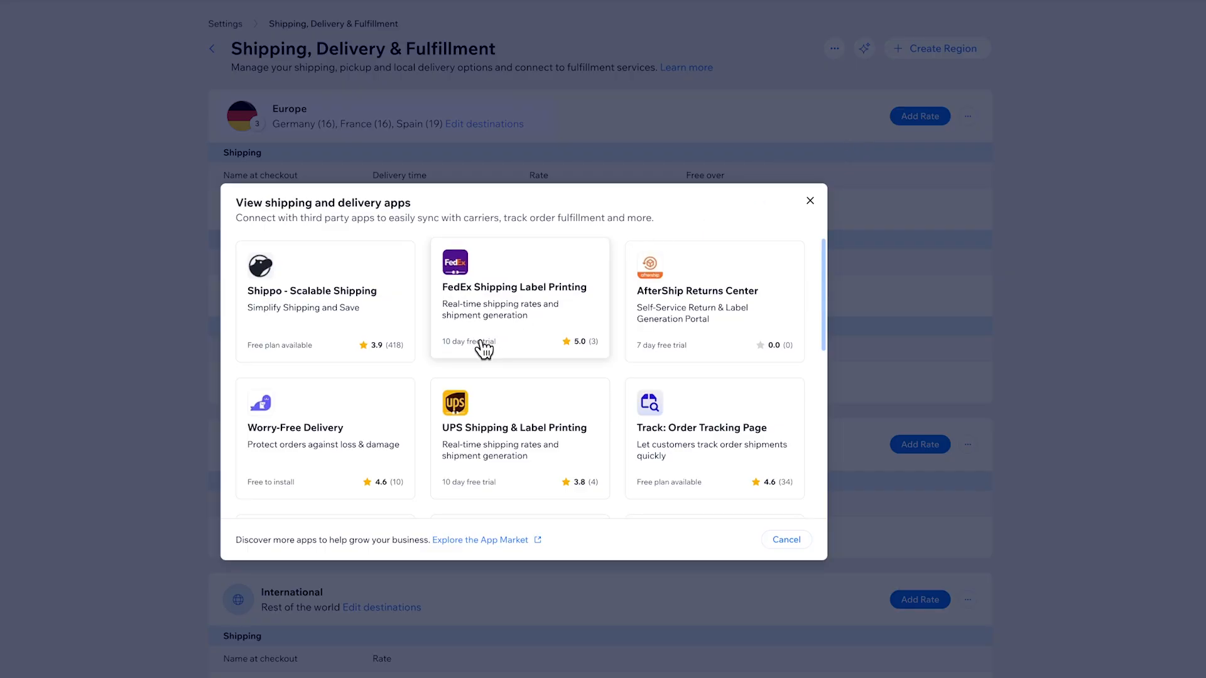
{"action": "scroll", "coordinate": [415, 364], "scroll_direction": "down", "scroll_amount": 4}
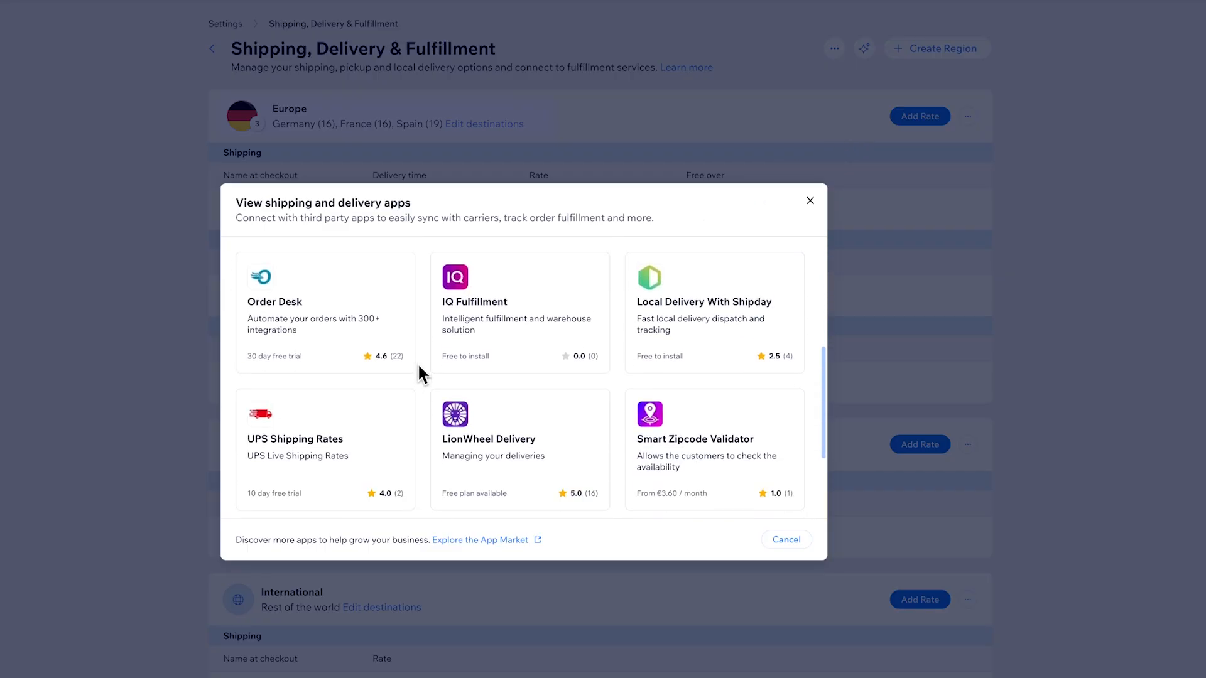
{"action": "scroll", "coordinate": [417, 363], "scroll_direction": "up", "scroll_amount": 4}
{"action": "left_click", "coordinate": [809, 205]}
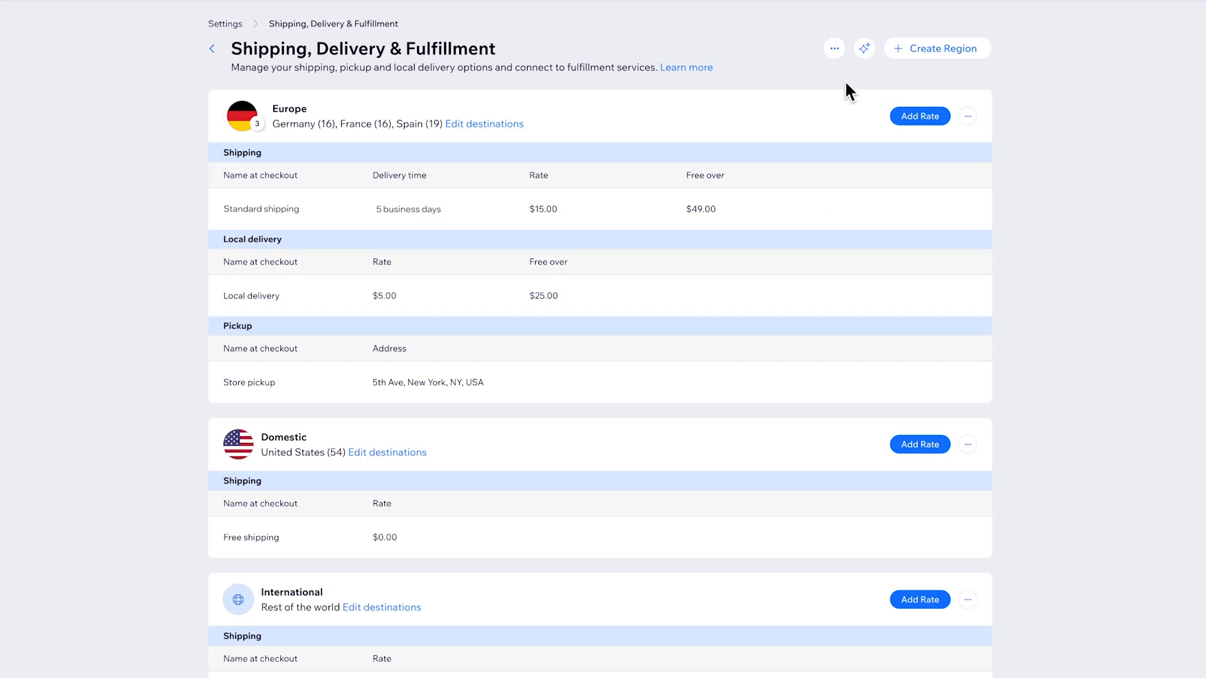
Step: Set up delivery profiles for the store and create a new profile named Fragile Items
{"action": "left_click", "coordinate": [835, 51]}
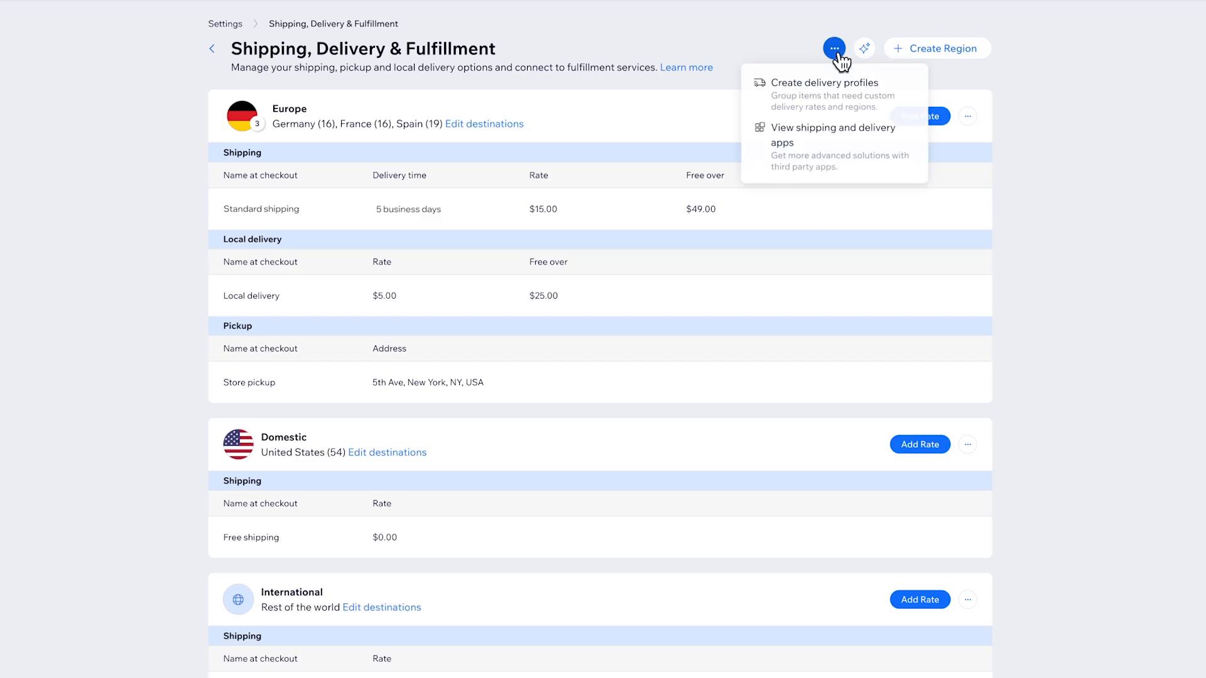
{"action": "left_click", "coordinate": [878, 83]}
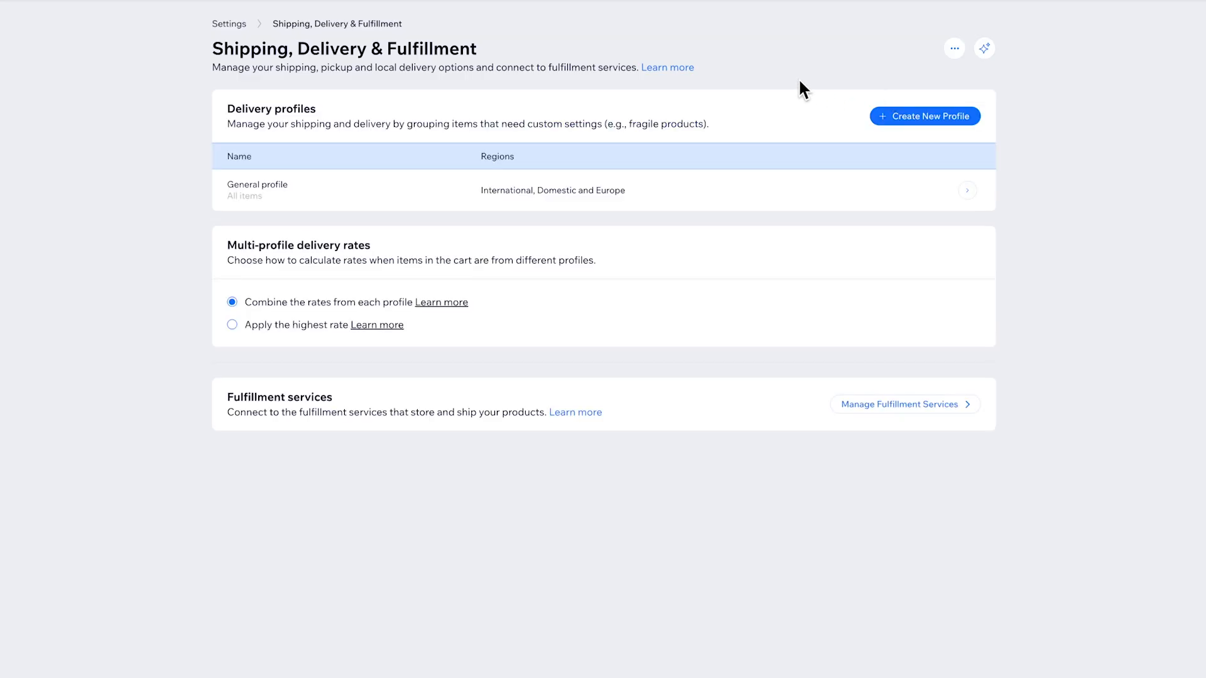
{"action": "left_click", "coordinate": [929, 122]}
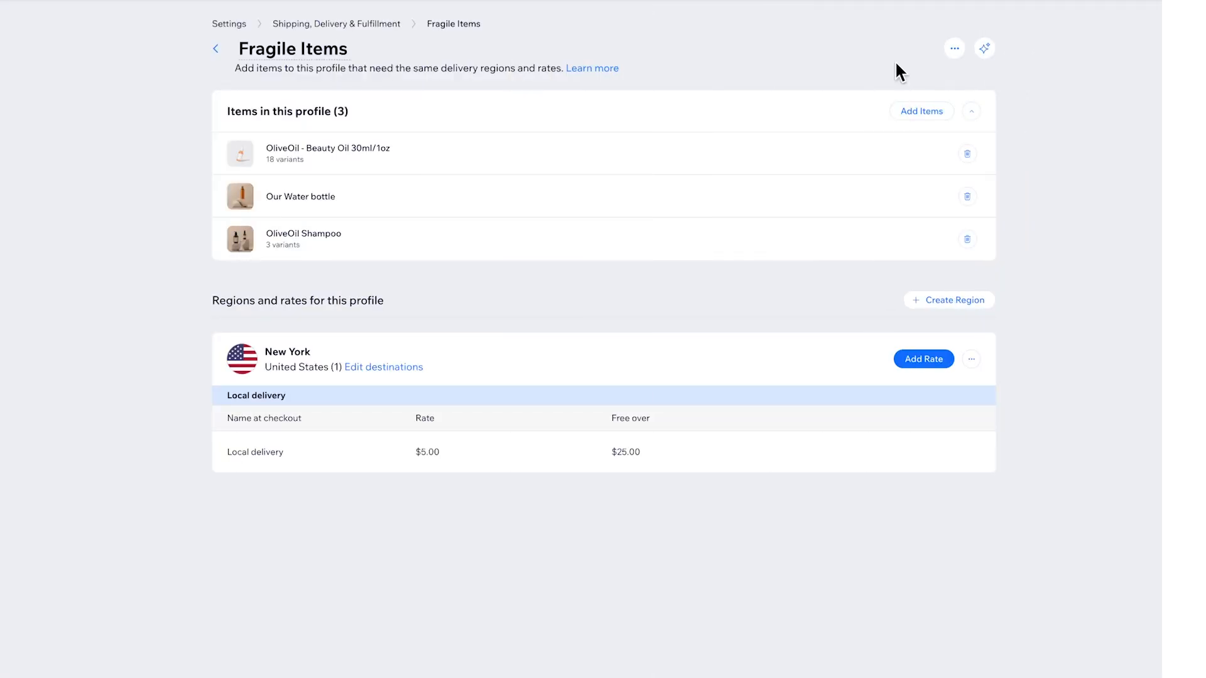